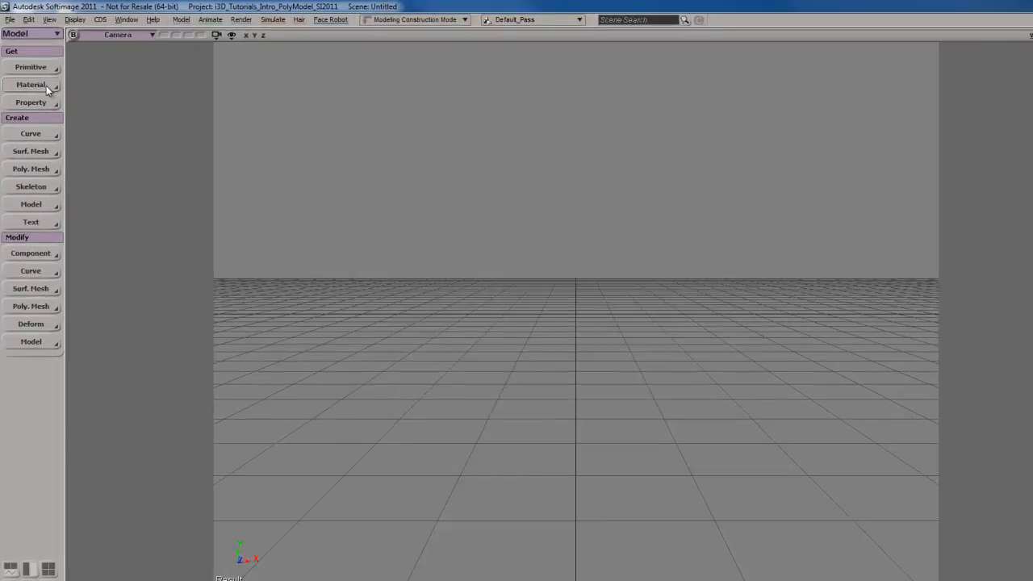
Add a polygon mesh cube primitive to the scene and frame it at an angle.
click(27, 59)
mouse_move(108, 77)
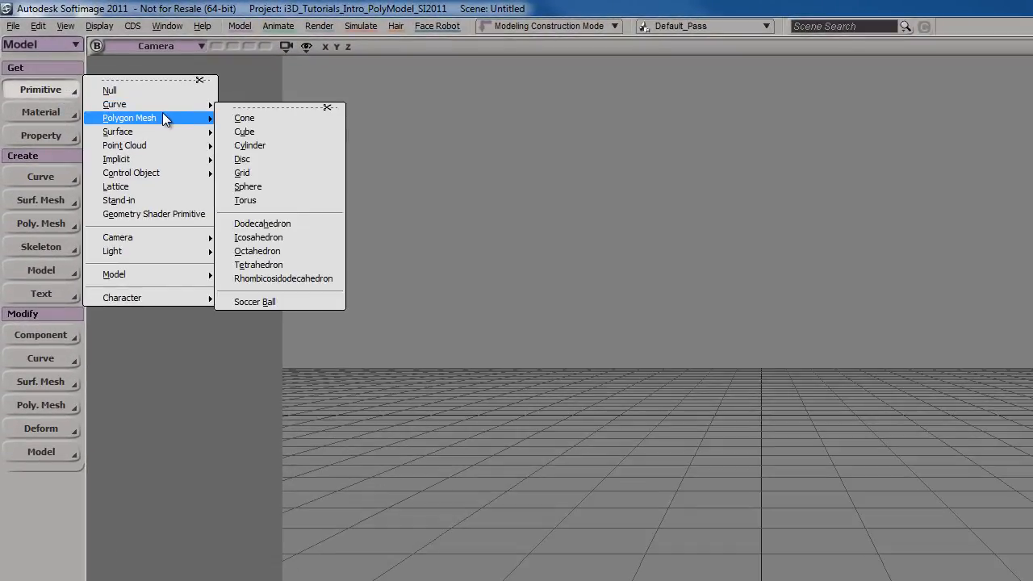
click(275, 132)
right_drag(790, 418, 771, 438)
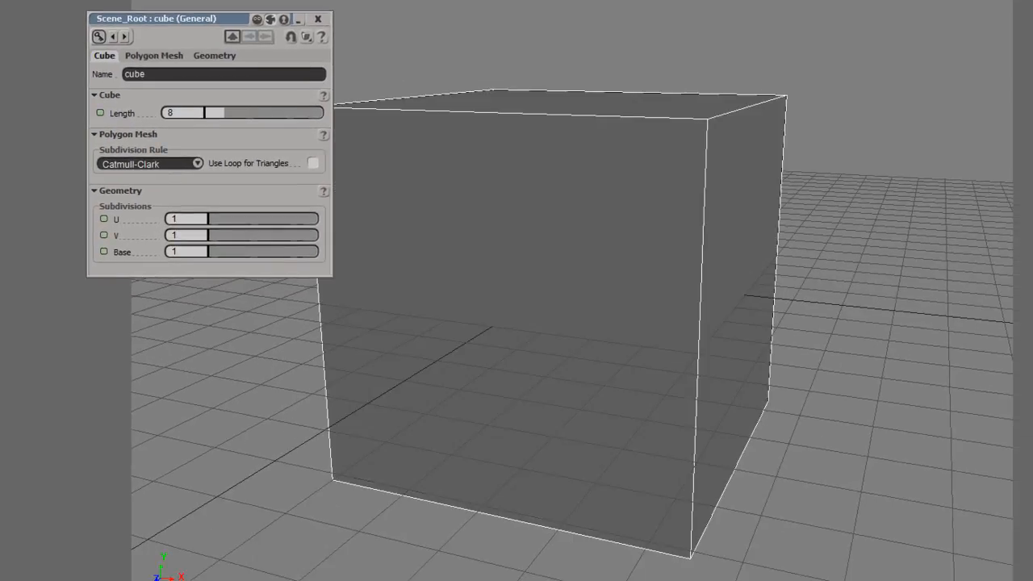
right_drag(967, 382, 957, 390)
middle_drag(794, 281, 734, 261)
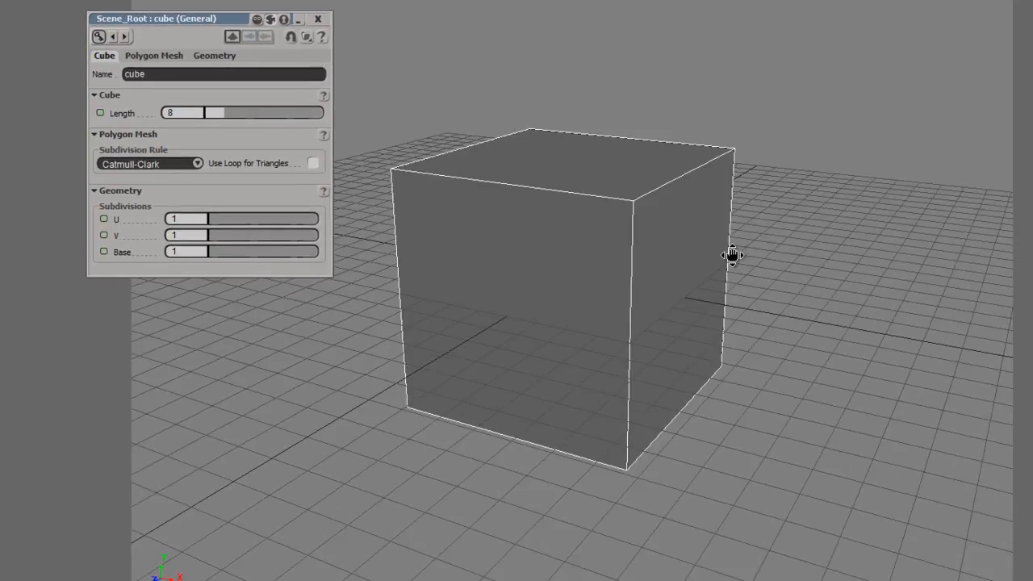
drag(733, 261, 738, 265)
Hide the viewport grid and close the cube's property editor.
key(g)
right_drag(646, 265, 638, 282)
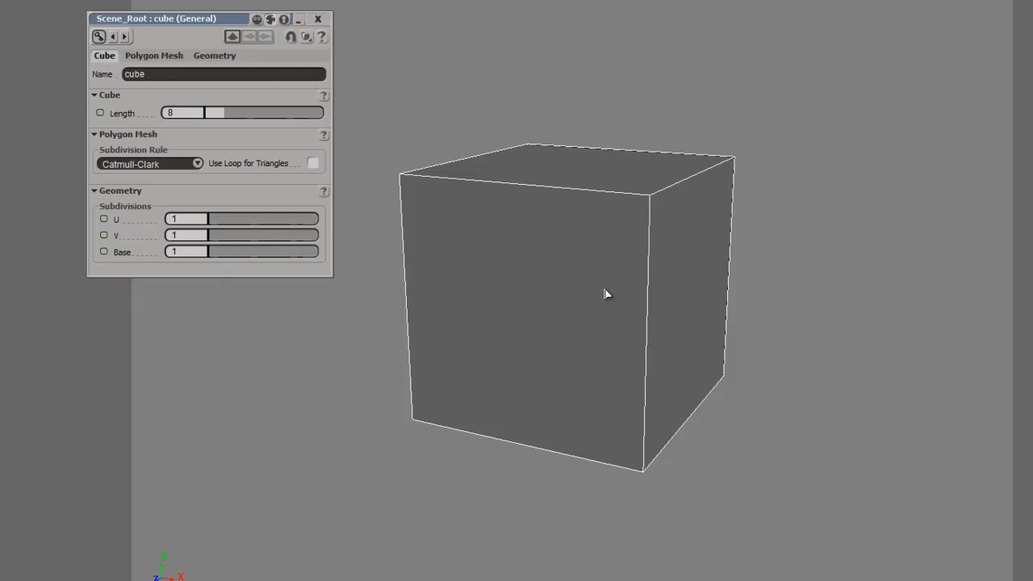
click(319, 22)
right_drag(500, 217, 562, 242)
scroll(540, 242, up, 3)
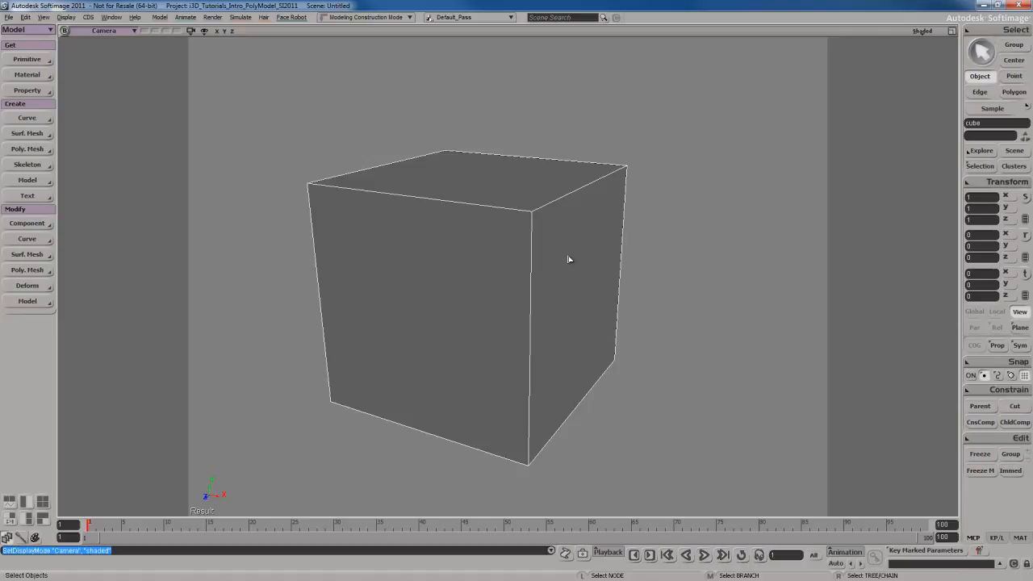
Select several upper corner points of the cube one at a time in point mode, and clear the selection.
key(t)
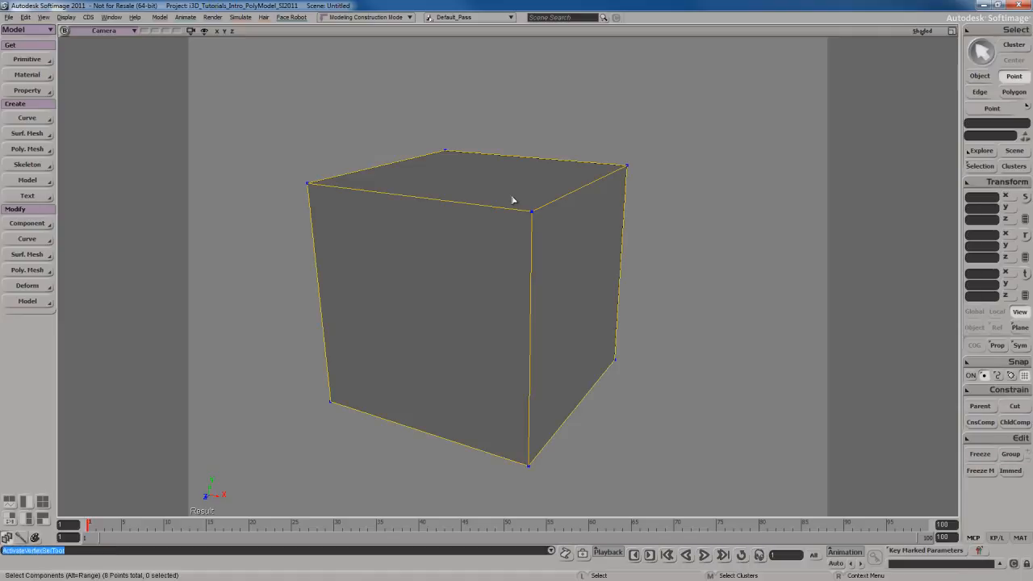
click(533, 222)
drag(623, 161, 646, 187)
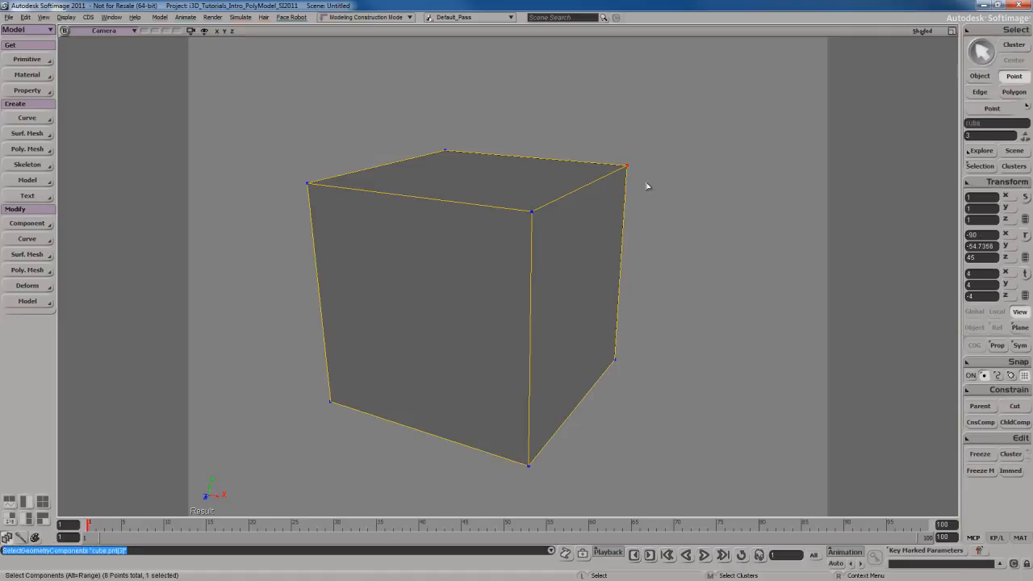
drag(288, 163, 350, 215)
drag(527, 205, 550, 225)
drag(612, 153, 640, 185)
click(681, 279)
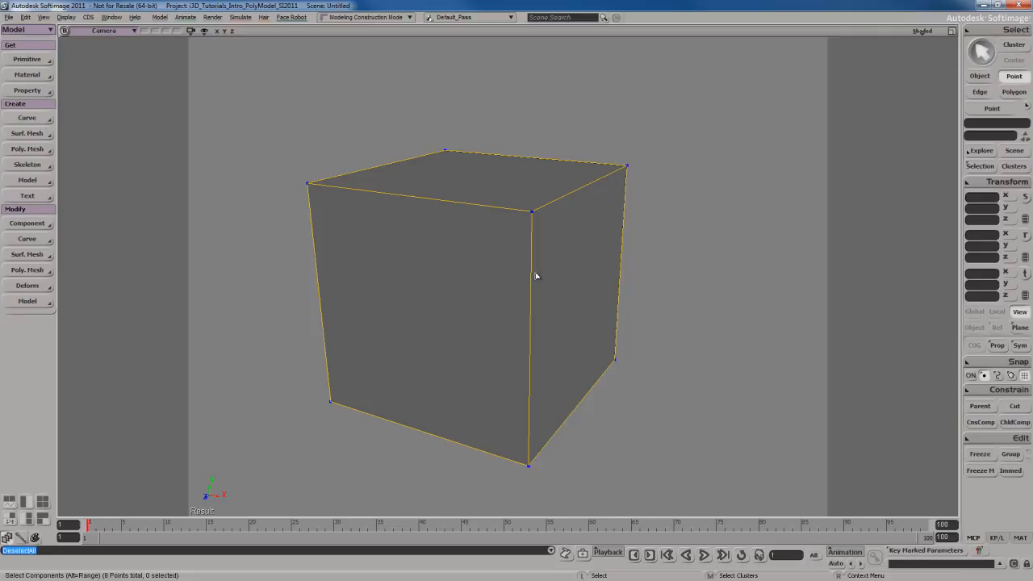
Select the cube's front upper corner point, try moving it with the Translate tool, and undo the move.
drag(282, 156, 374, 223)
drag(511, 192, 542, 223)
drag(613, 143, 673, 214)
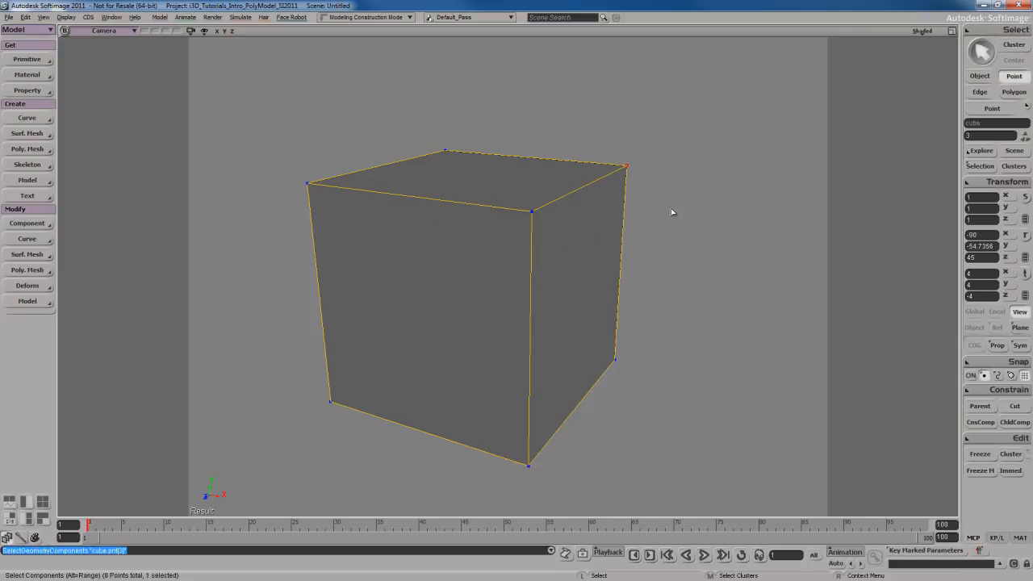
drag(510, 196, 573, 248)
key(v)
drag(696, 305, 651, 286)
key(ctrl+z)
Select the two points at the ends of the cube's upper right edge, try rotating them, and undo the rotation.
drag(497, 136, 630, 226)
key(c)
drag(650, 323, 659, 346)
key(ctrl+z)
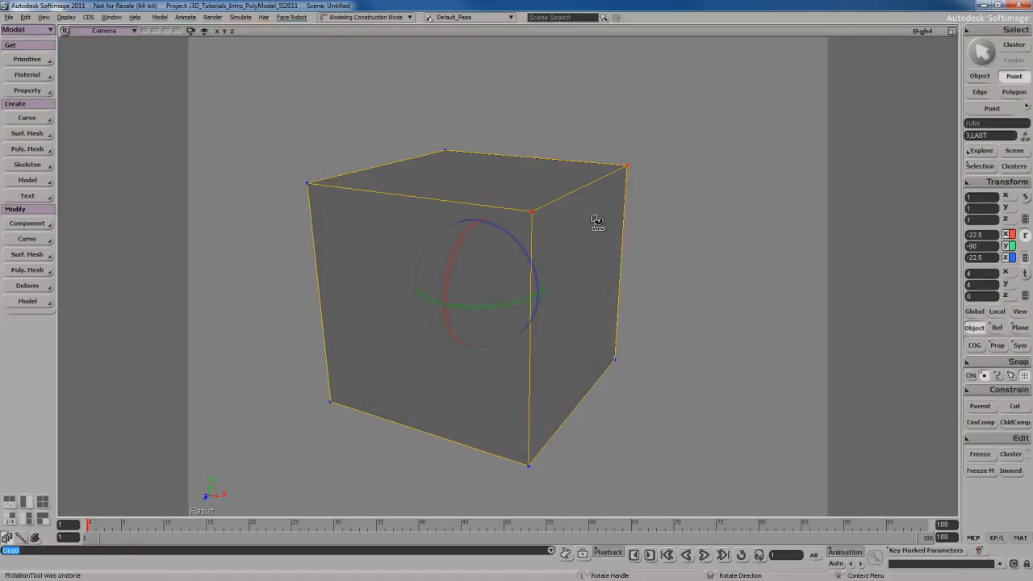
Set the Scale tool to Global mode with COG enabled for the two selected points.
key(x)
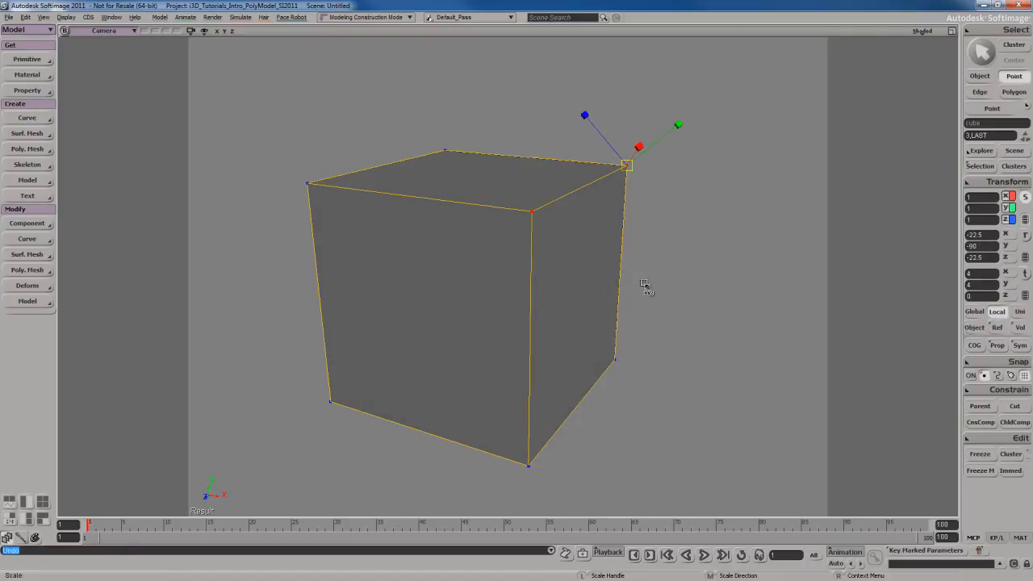
key(v)
right_click(618, 263)
click(638, 266)
right_click(621, 247)
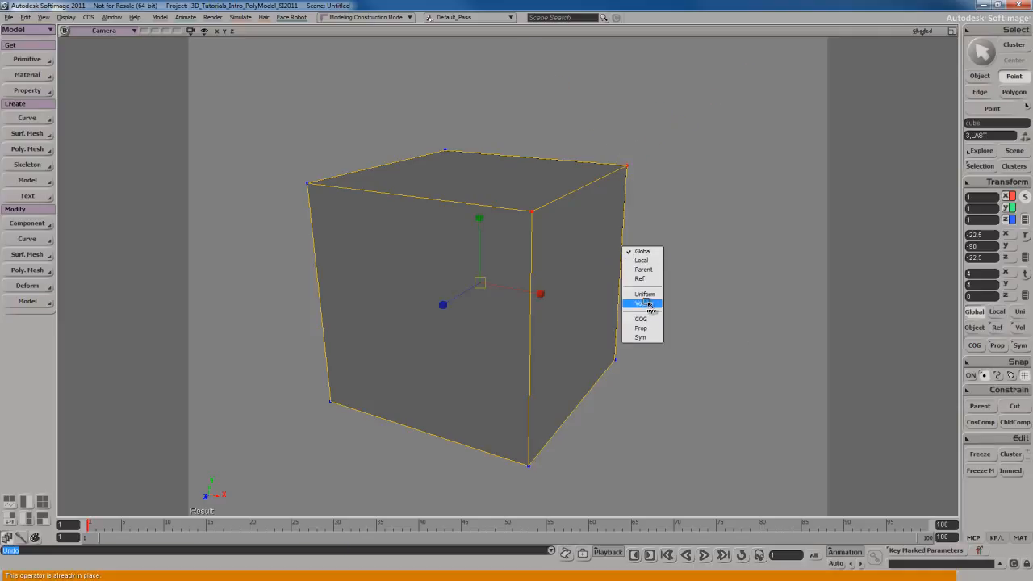
click(646, 322)
Try scaling the two selected points about their shared centre, undo the scaling, and return to component selection.
drag(589, 260, 729, 315)
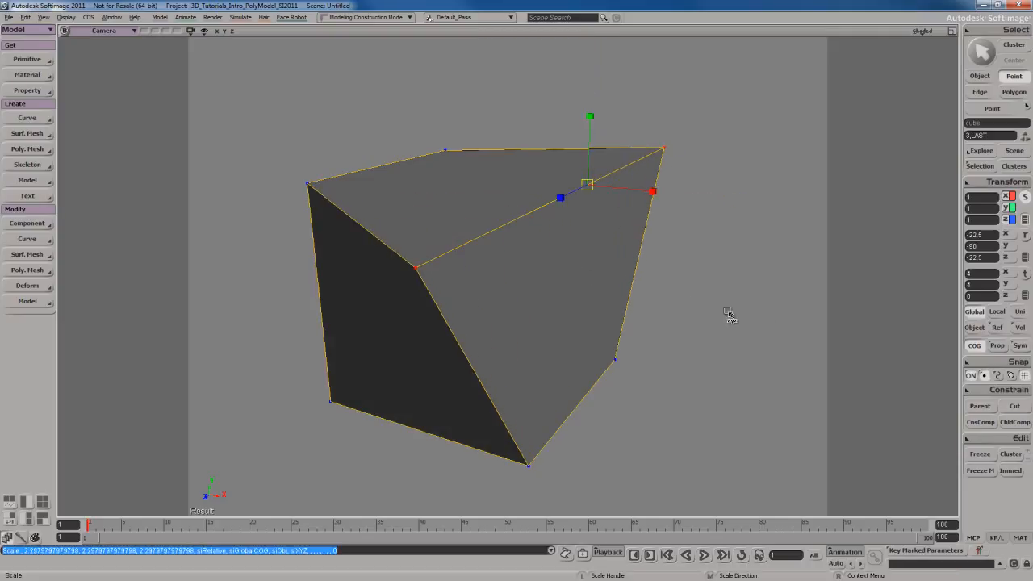
key(ctrl+z)
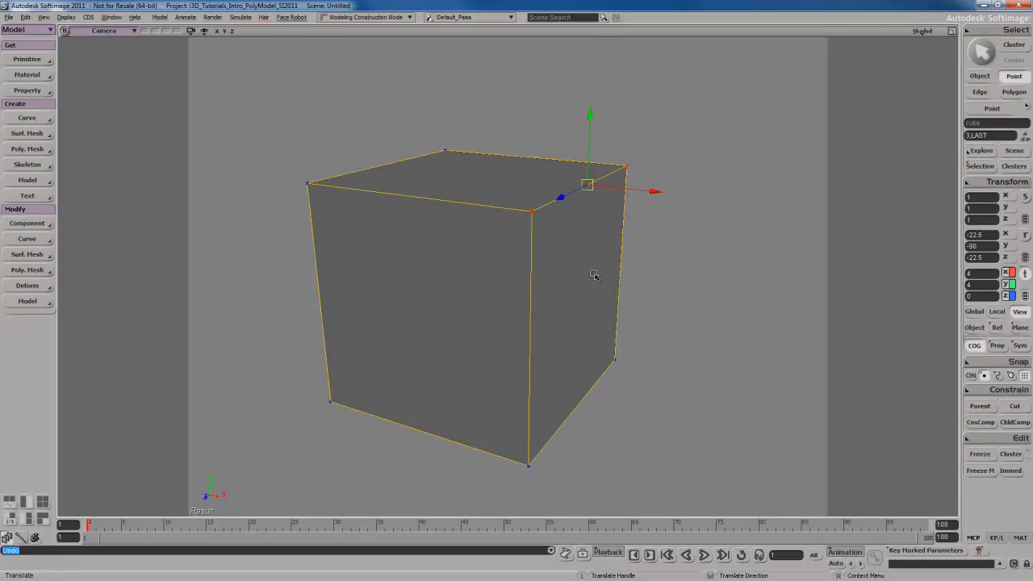
key(space)
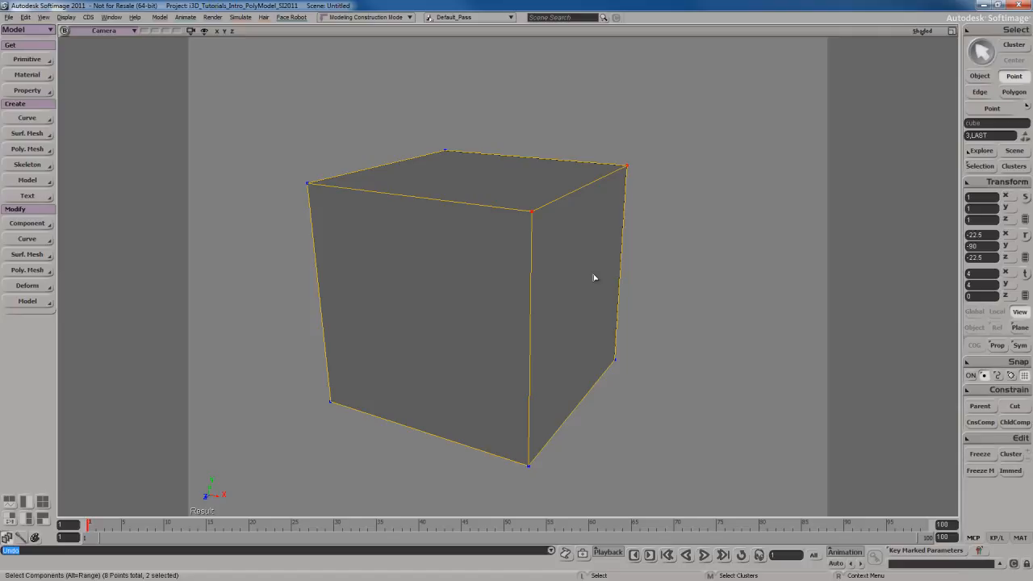
Select the edges meeting at the cube's front upper corner one at a time in edge mode, and clear the selection.
key(e)
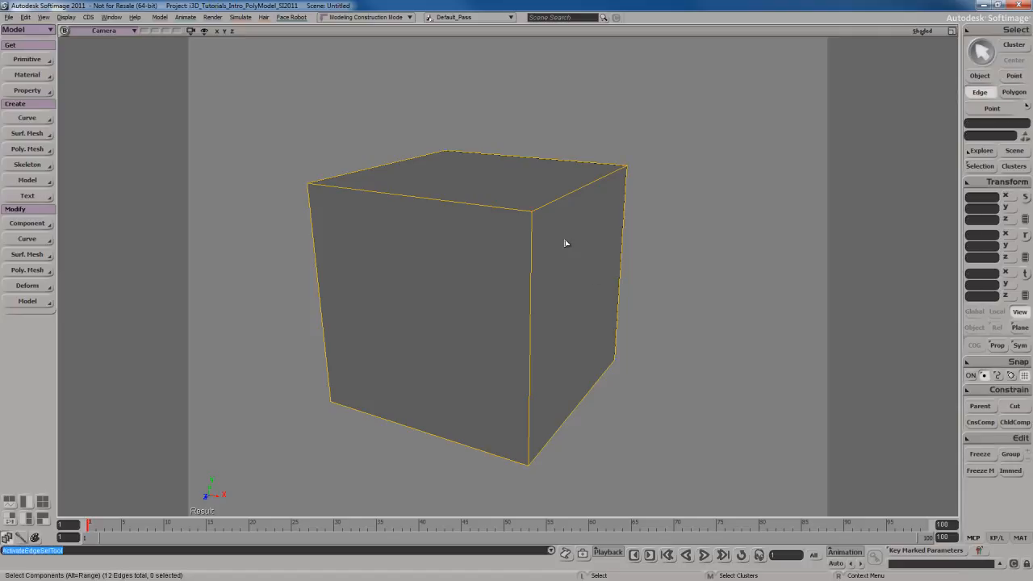
click(573, 191)
click(496, 209)
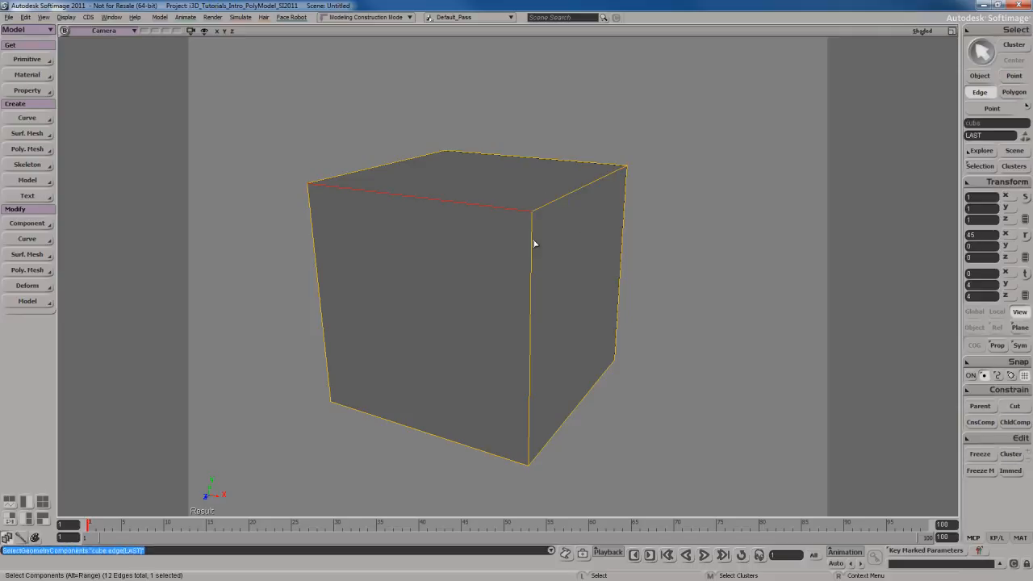
click(532, 241)
click(645, 196)
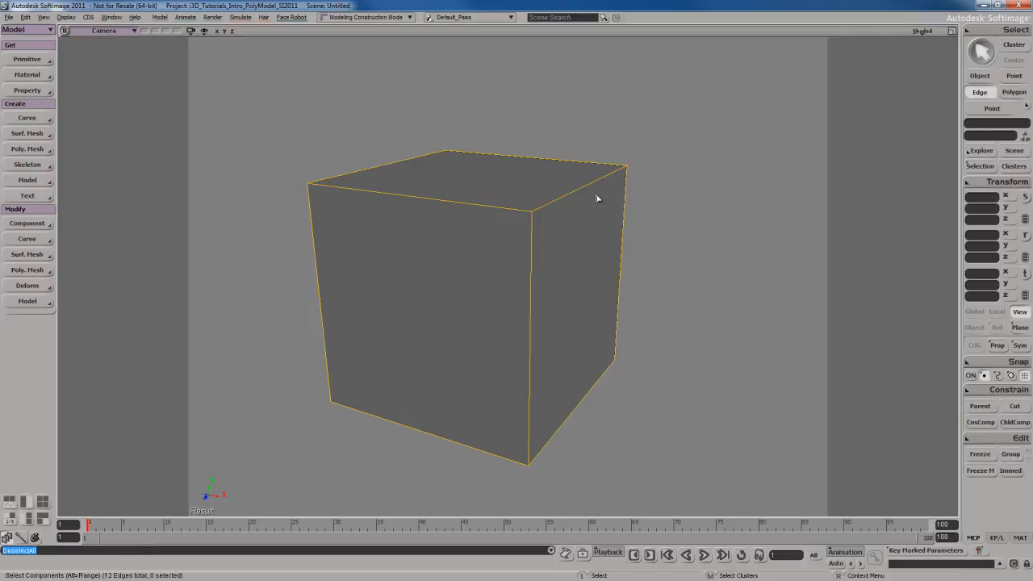
Select the cube's upper right edge, try moving it with the Translate tool, and undo the move.
click(481, 209)
click(532, 234)
click(549, 206)
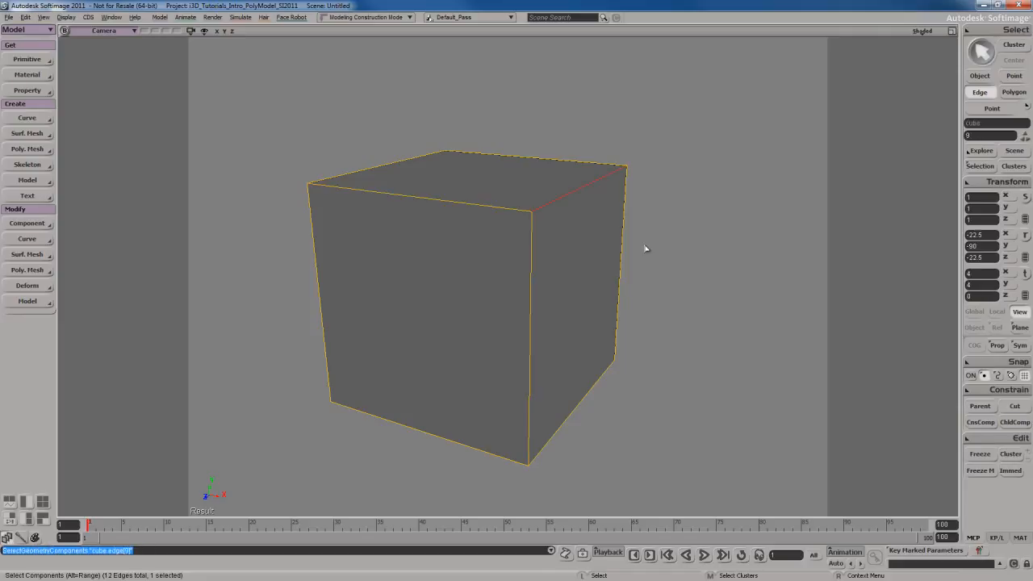
key(v)
drag(638, 263, 723, 300)
key(ctrl+z)
Try rotating and scaling the selected upper right edge, undoing each transform and returning to component selection.
key(c)
key(ctrl+z)
key(x)
key(ctrl+z)
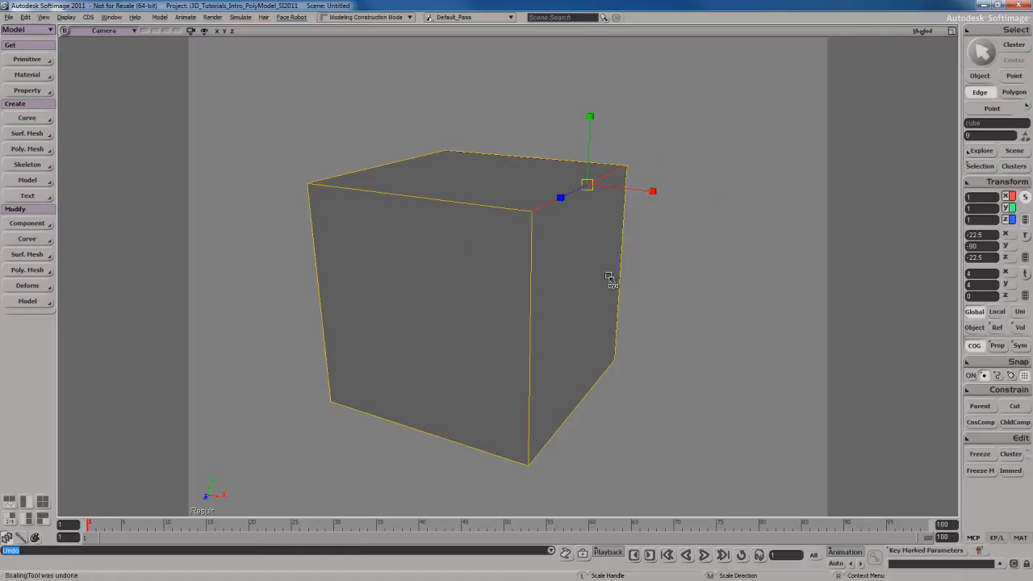
key(space)
key(ctrl+z)
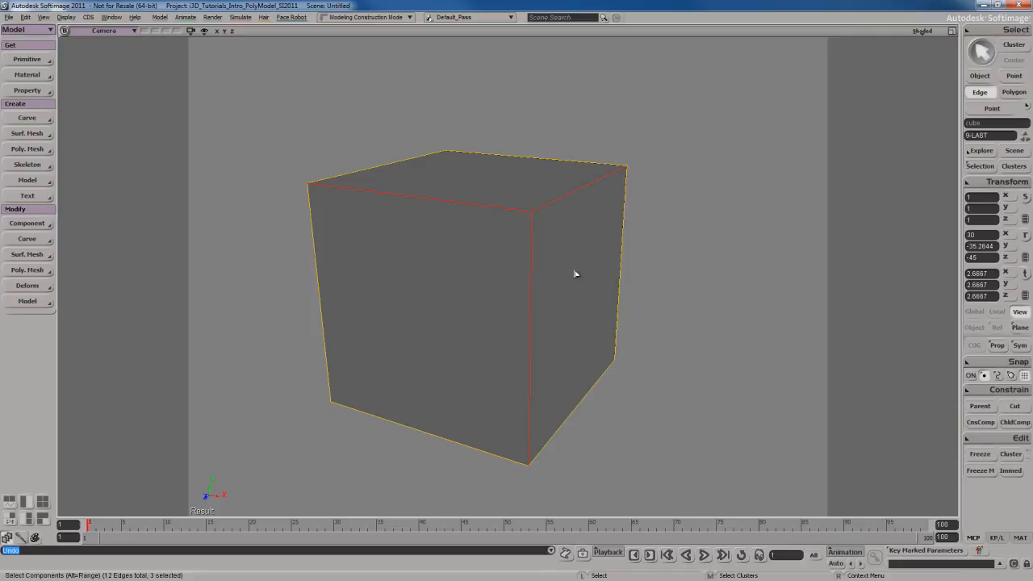
Select the cube's right, front and top faces one at a time in raycast polygon mode.
key(y)
click(576, 271)
click(488, 272)
click(493, 187)
click(576, 288)
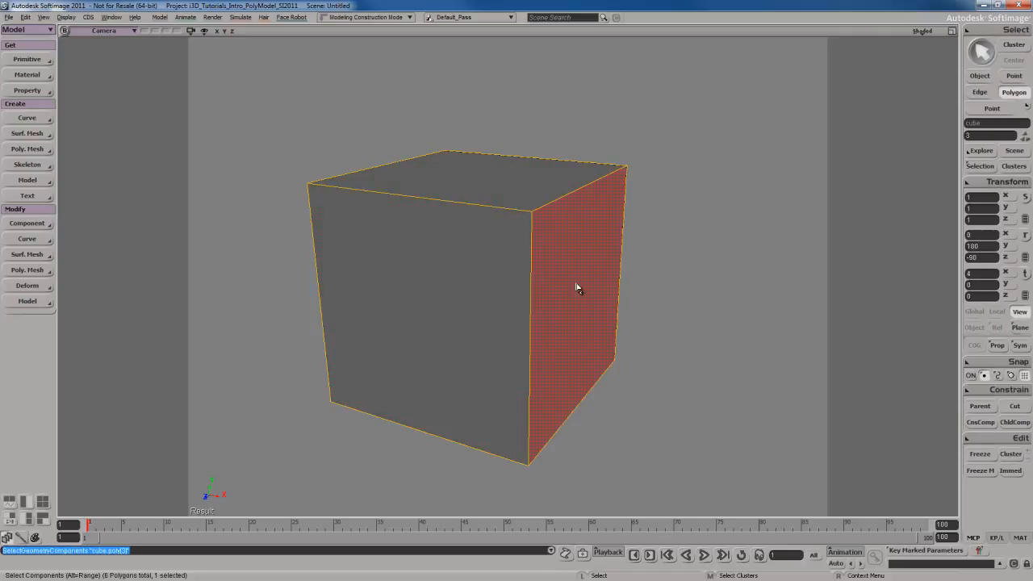
click(512, 184)
click(523, 242)
click(568, 306)
click(395, 230)
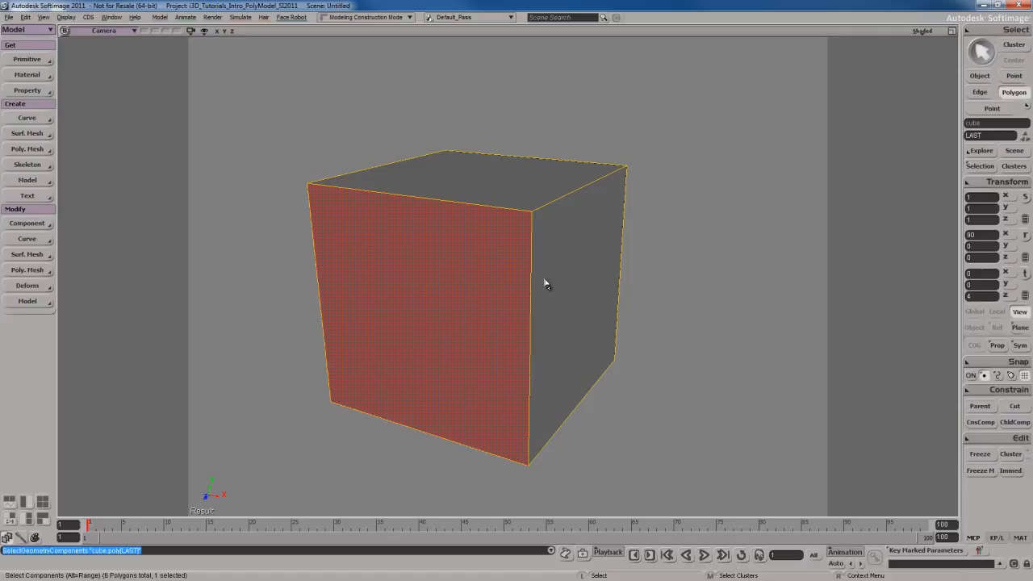
Select the cube's right face, try moving it with the Translate tool, and undo the move.
click(570, 270)
click(487, 283)
click(576, 281)
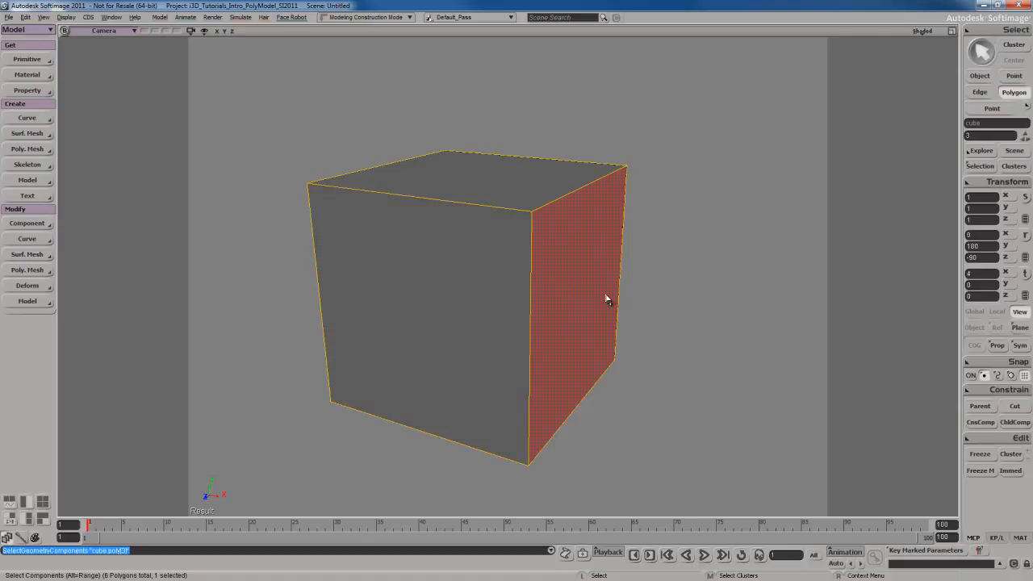
key(v)
drag(716, 296, 765, 311)
key(ctrl+z)
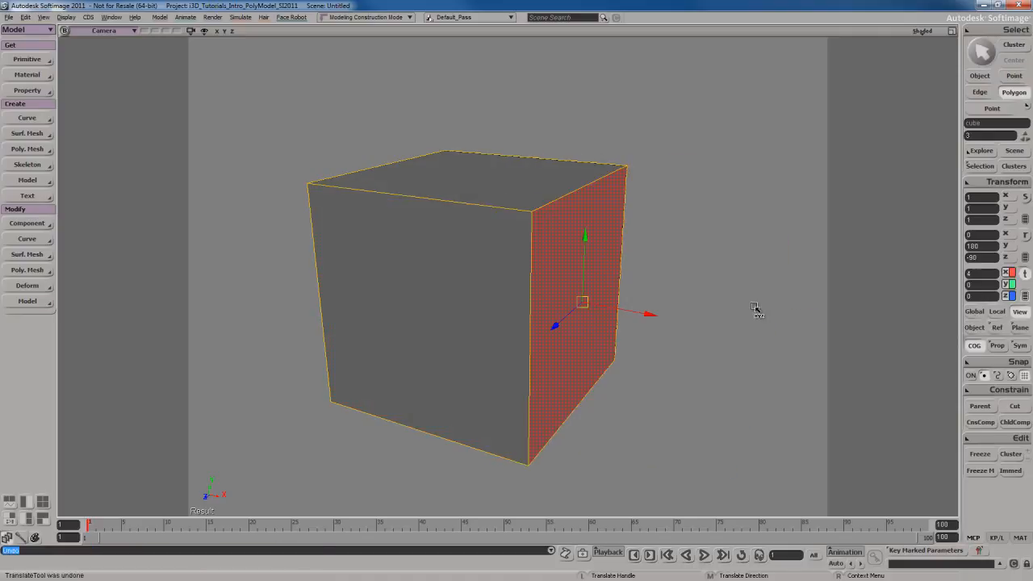
Try scaling and rotating the selected right face, undo each transform, and return to object selection.
key(c)
key(x)
drag(699, 320, 756, 283)
key(ctrl+z)
key(c)
key(ctrl+z)
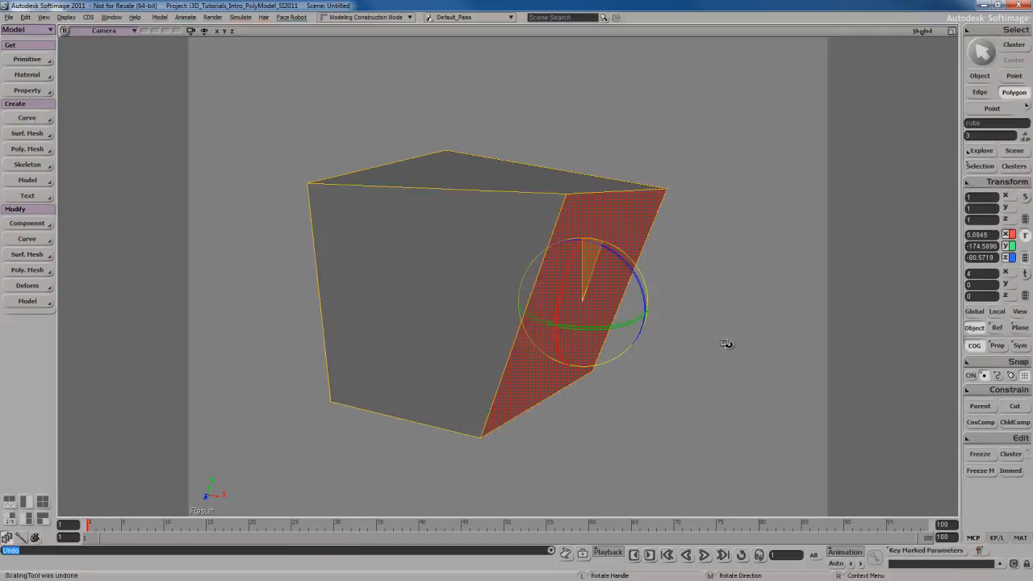
key(space)
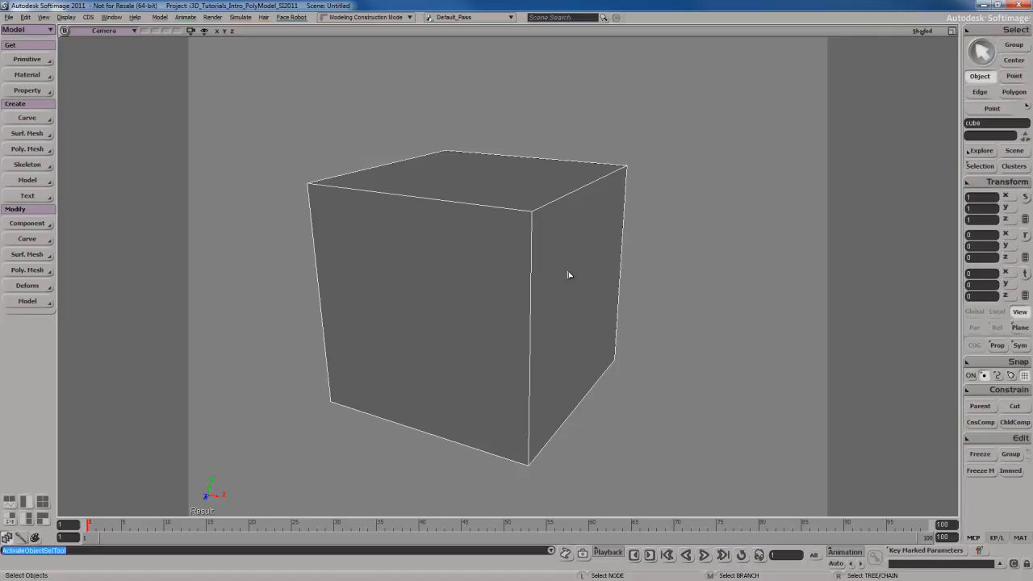
Return to raycast polygon selection on the cube and pick single faces, ending on the right face.
click(568, 275)
key(y)
click(573, 261)
click(525, 273)
click(589, 280)
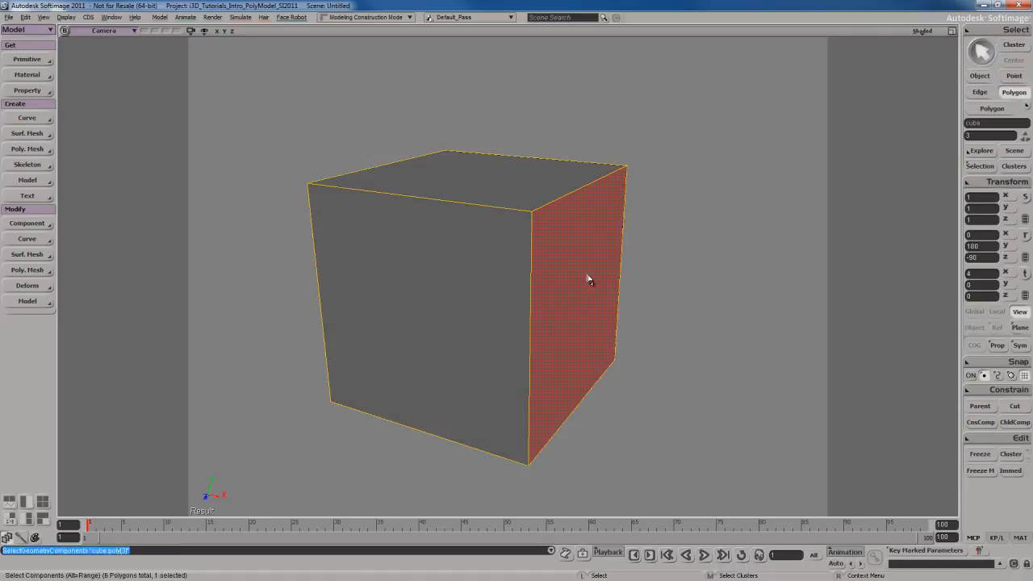
Switch to rectangle polygon selection, box-select the cube's right face and its top face, and clear the selection.
key(u)
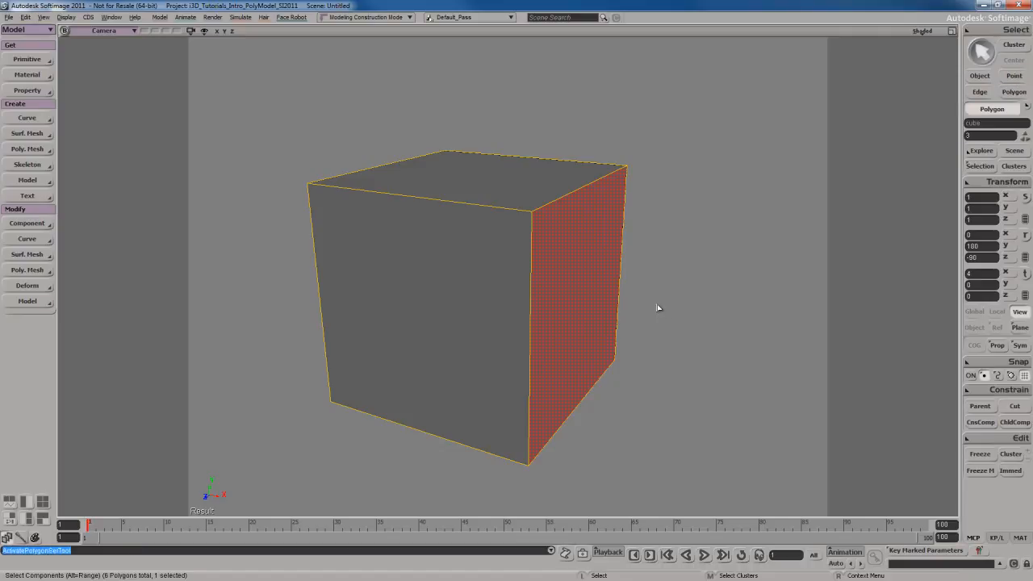
drag(691, 128, 497, 508)
drag(269, 112, 715, 258)
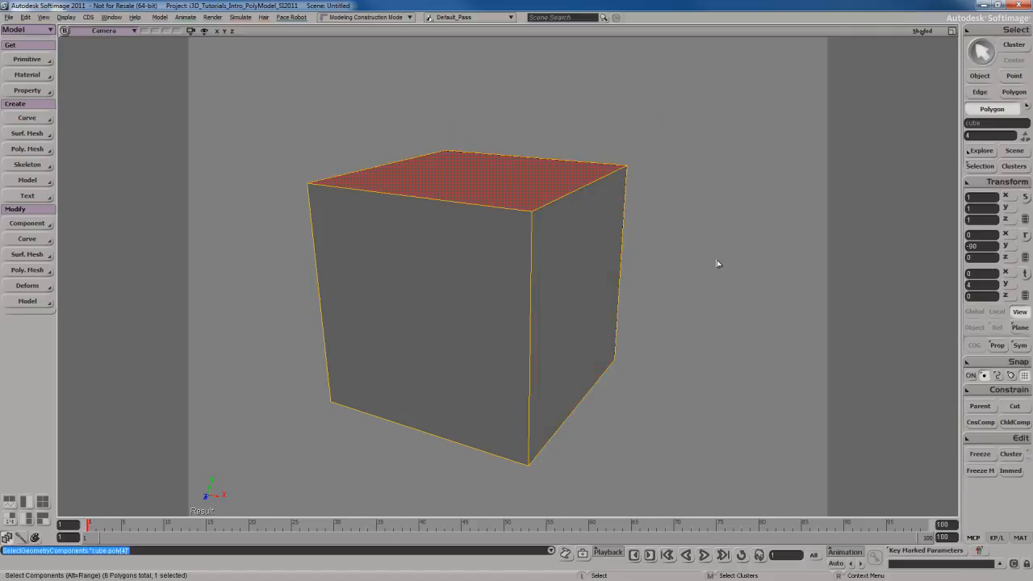
drag(251, 113, 707, 232)
click(676, 219)
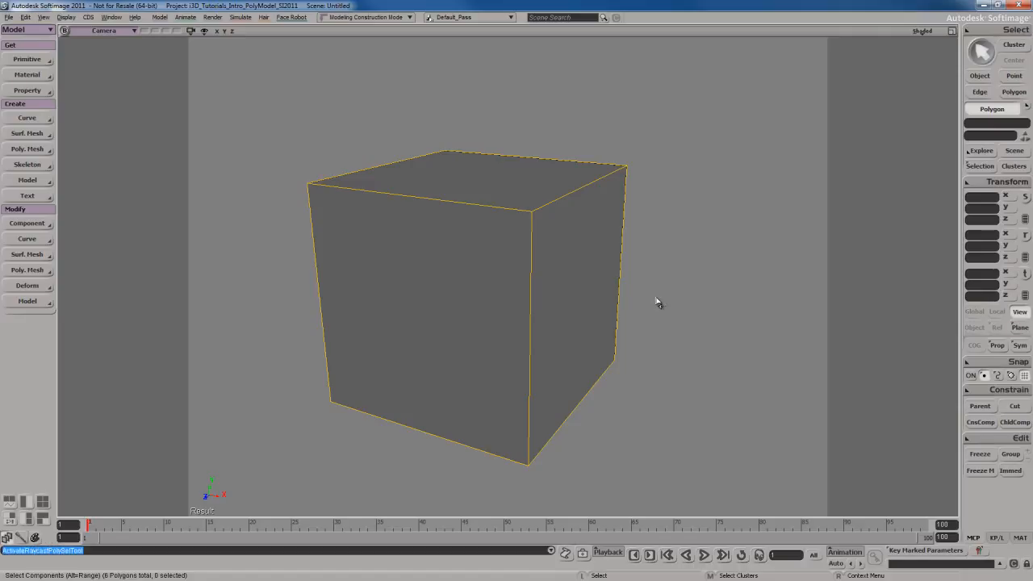
Pick the cube's right, top and front faces repeatedly, one at a time, with raycast polygon selection.
click(582, 300)
click(554, 174)
click(474, 284)
click(497, 193)
click(589, 256)
click(486, 260)
click(528, 182)
click(584, 258)
click(504, 273)
click(559, 266)
click(476, 273)
click(561, 253)
click(492, 247)
click(552, 256)
Select the cube's front face, try moving it, undo the move, and return to object selection.
click(528, 254)
key(v)
drag(616, 307, 625, 307)
key(ctrl+z)
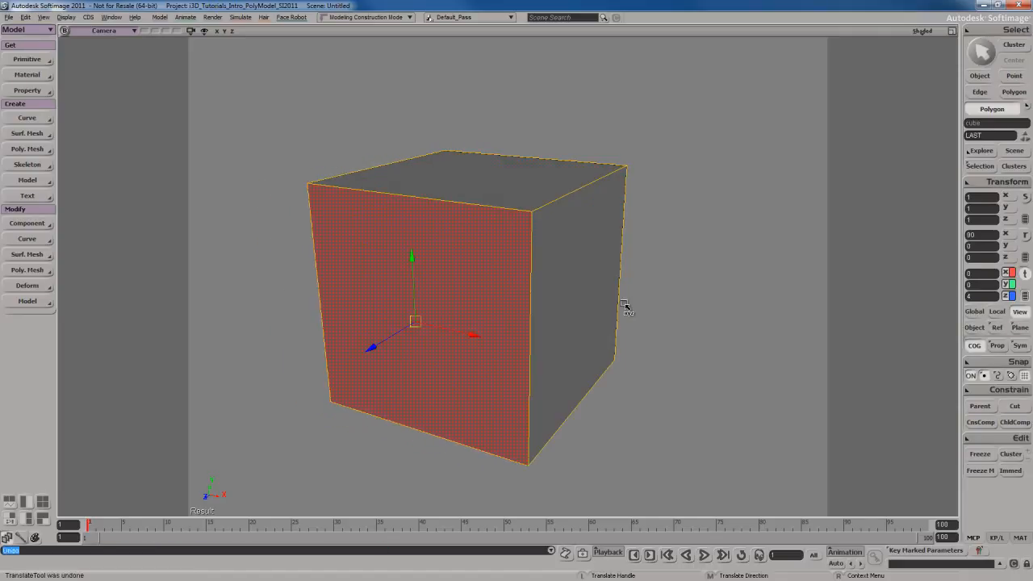
key(space)
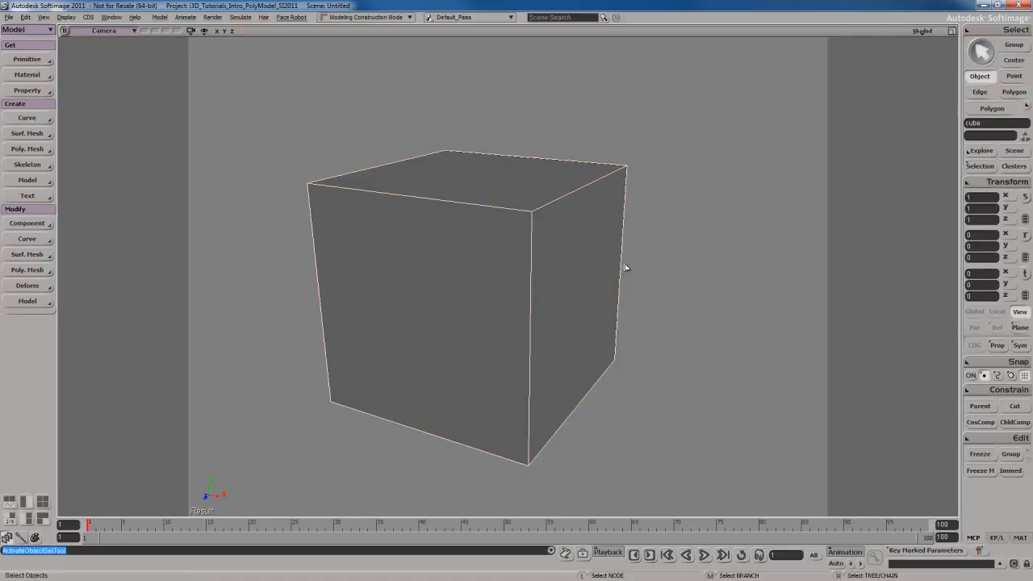
Select the cube's right face, extrude it by duplicating the component, and move the new face outward along X.
key(u)
click(590, 288)
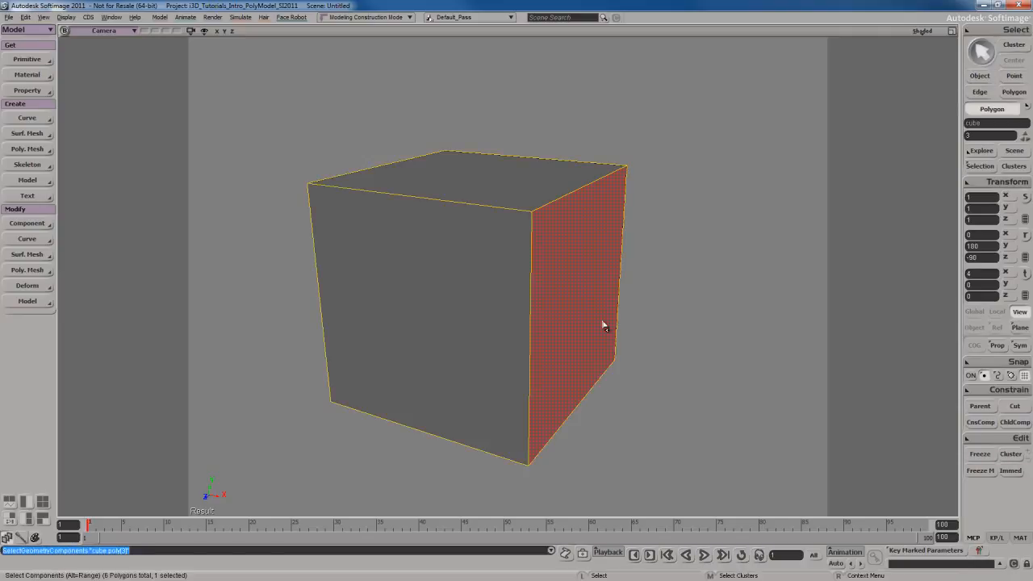
key(ctrl)
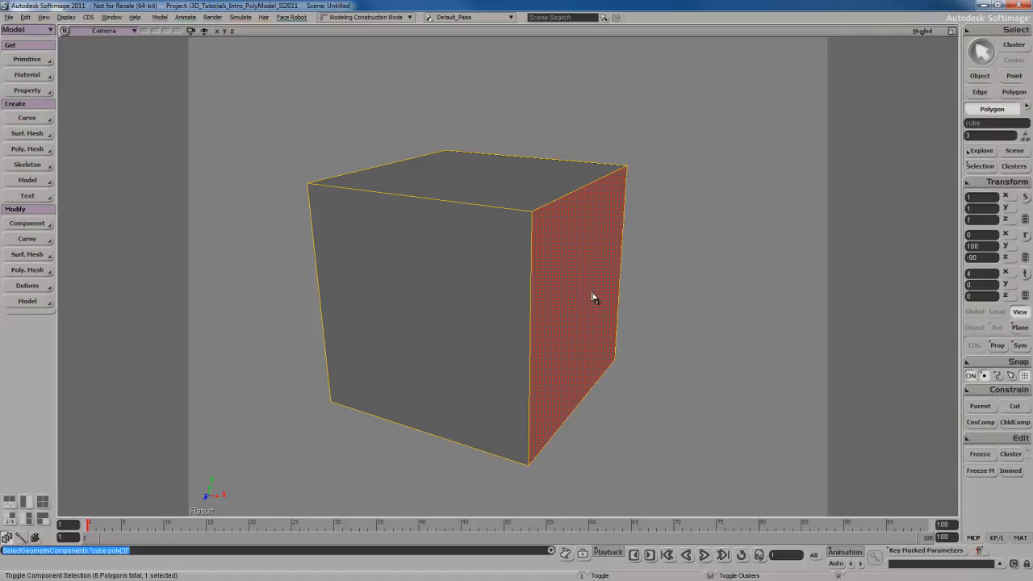
key(ctrl+d)
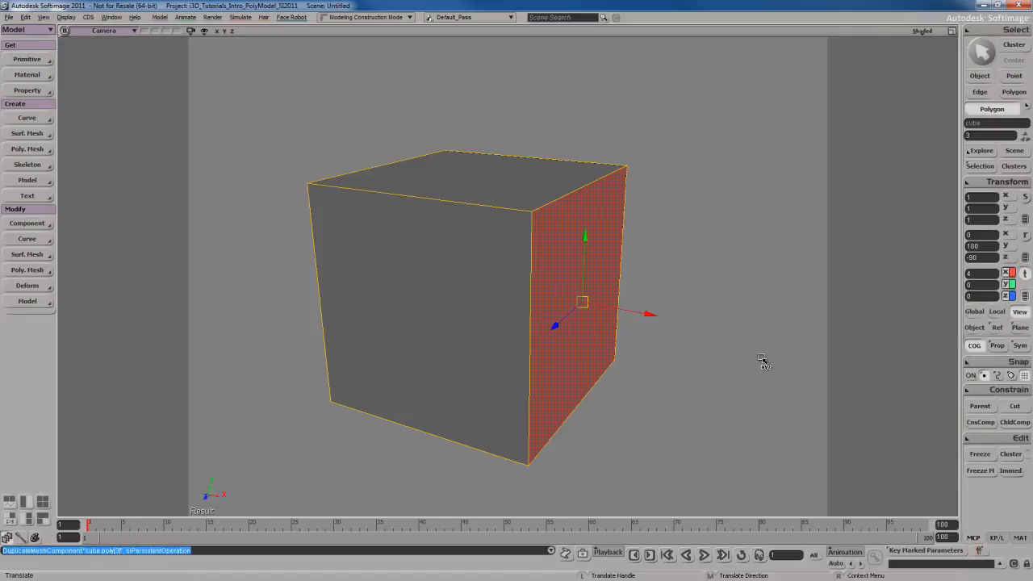
drag(648, 315, 794, 343)
Extrude the cube's top face by duplicating it and move the new face upward.
key(space)
click(537, 211)
key(v)
drag(481, 113, 481, 58)
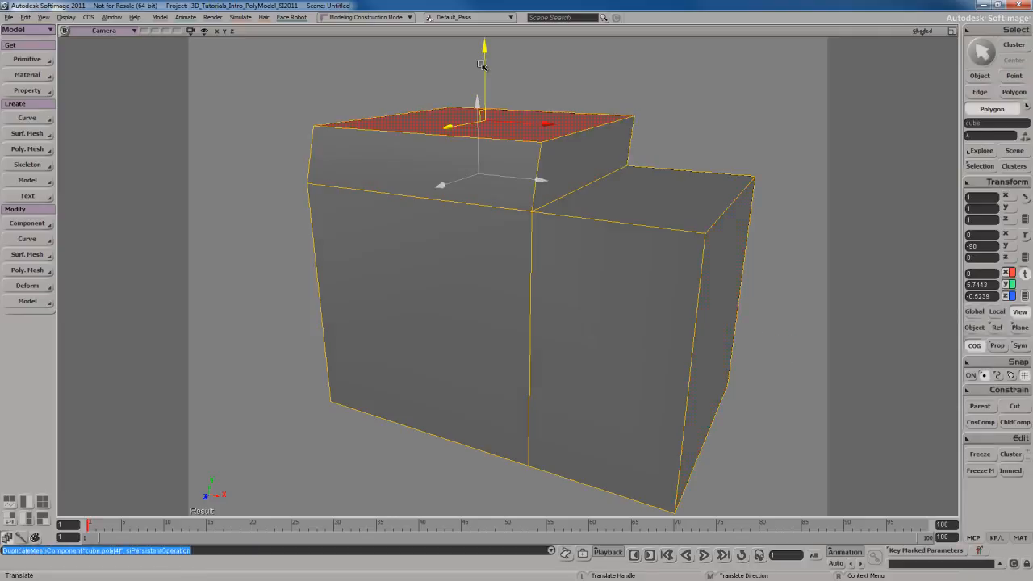
Undo the top and right face extrusions to return to the plain cube in object selection.
key(ctrl+z)
key(ctrl+z)
key(ctrl+z)
key(ctrl+z)
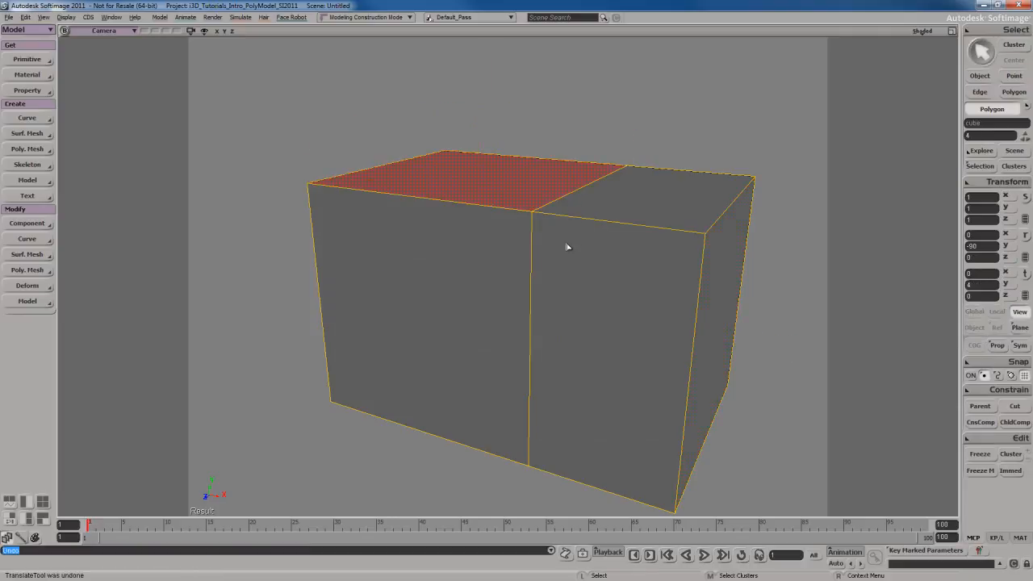
key(ctrl+z)
key(ctrl+z)
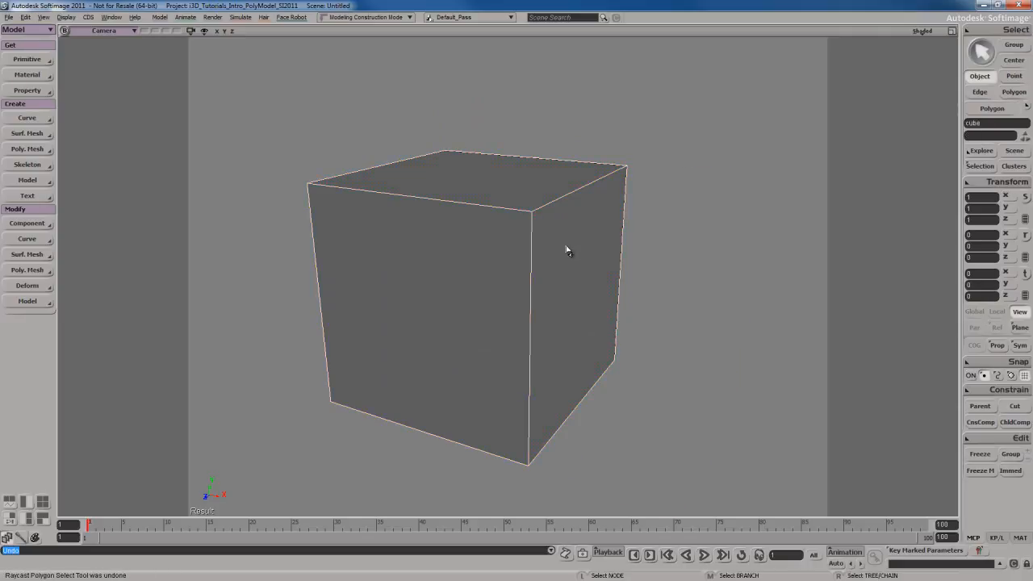
Pick the cube's right and front faces alternately with raycast polygon selection, ending on the right face.
key(u)
click(568, 249)
click(472, 279)
click(571, 244)
click(462, 282)
click(566, 285)
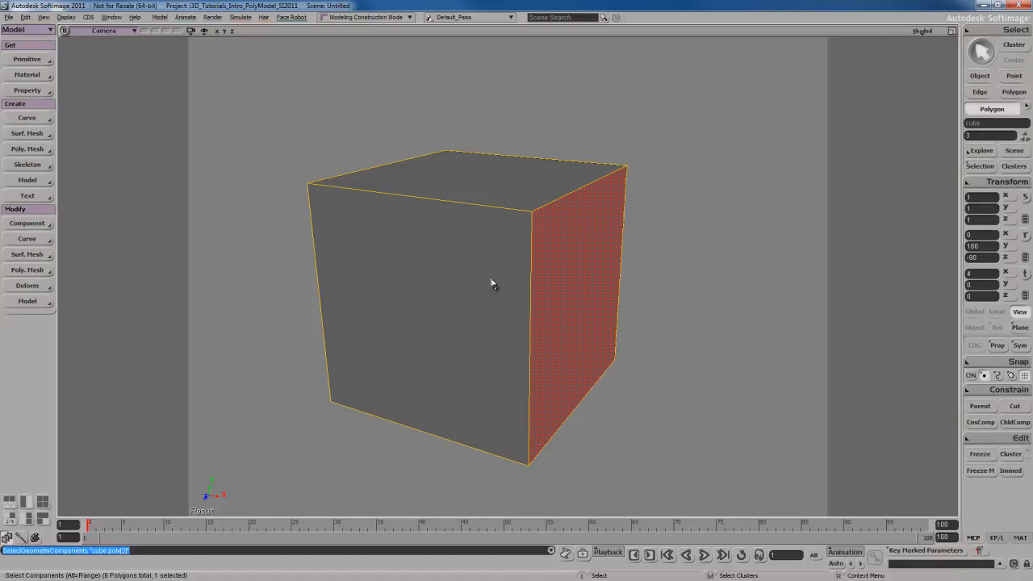
Extrude the right face along its axis with length 3.333 and 5 subdivisions, and open the extrusion's transform settings.
right_click(573, 233)
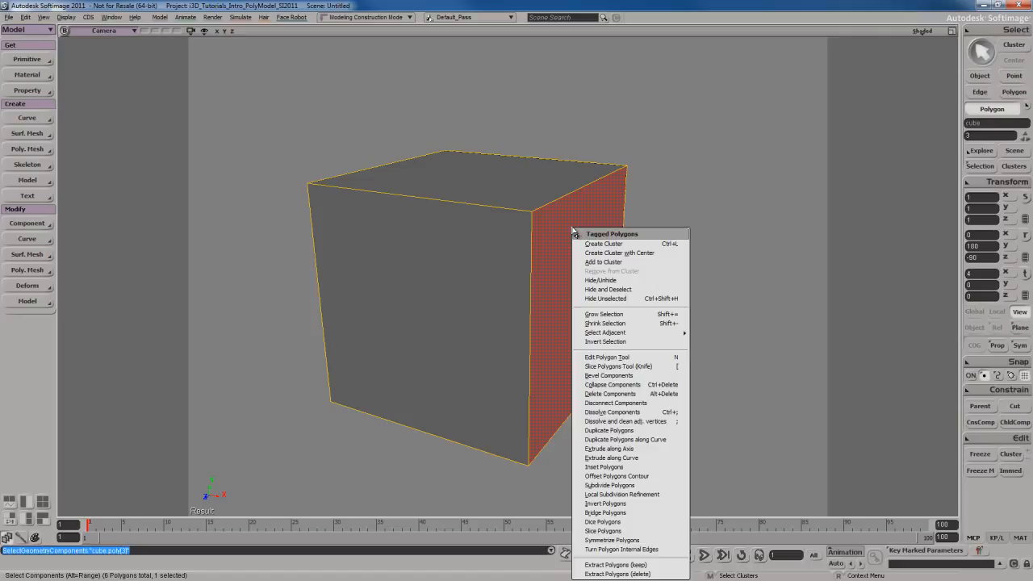
right_click(513, 166)
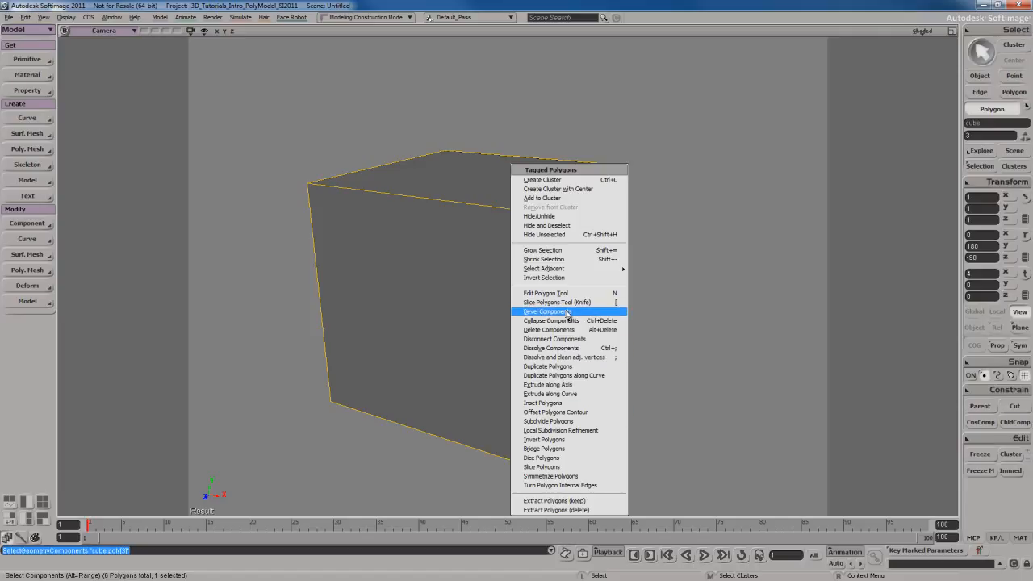
click(566, 386)
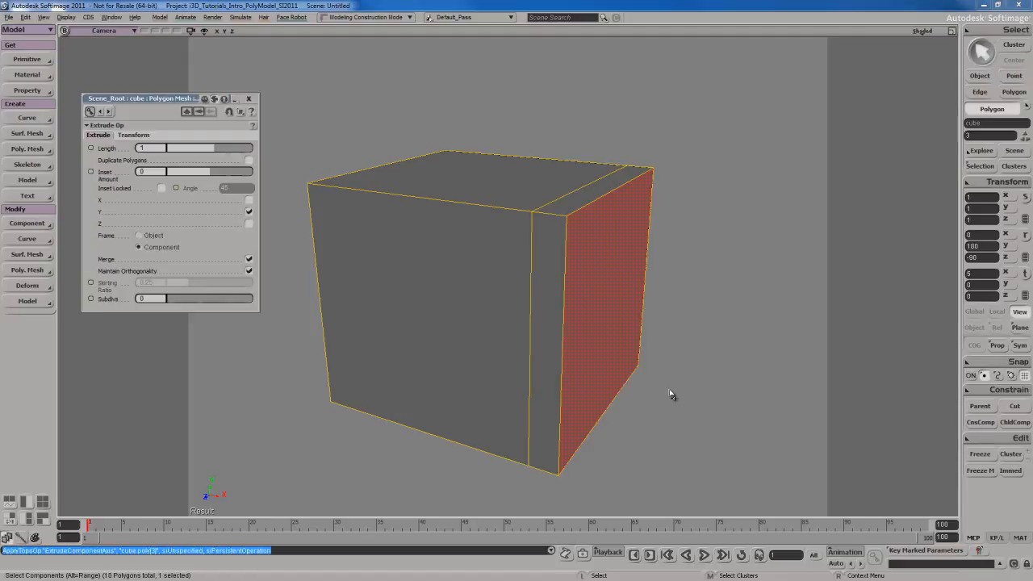
mouse_move(215, 148)
mouse_down()
mouse_move(225, 157)
mouse_move(200, 153)
mouse_move(227, 156)
mouse_up()
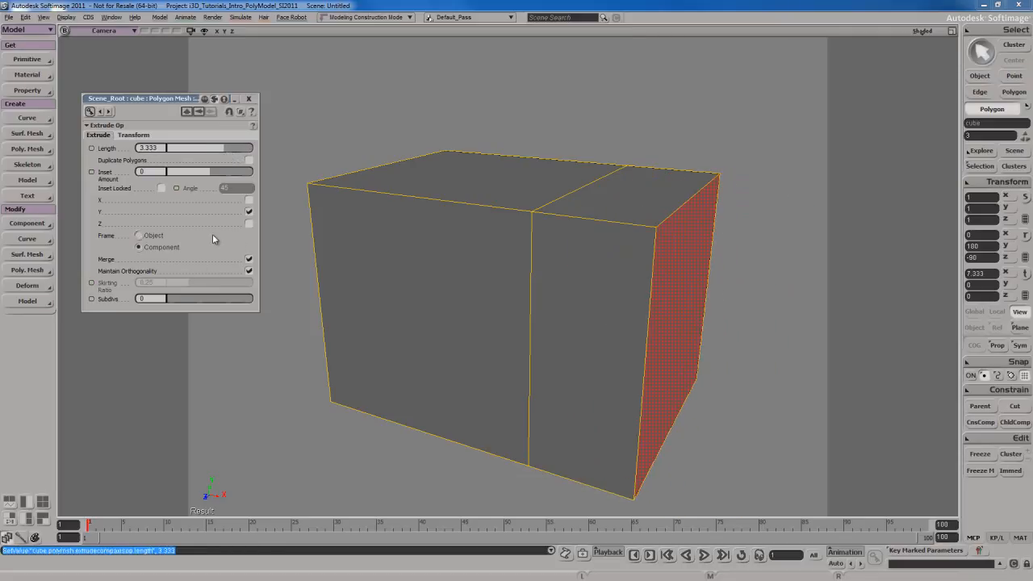
drag(177, 303, 209, 299)
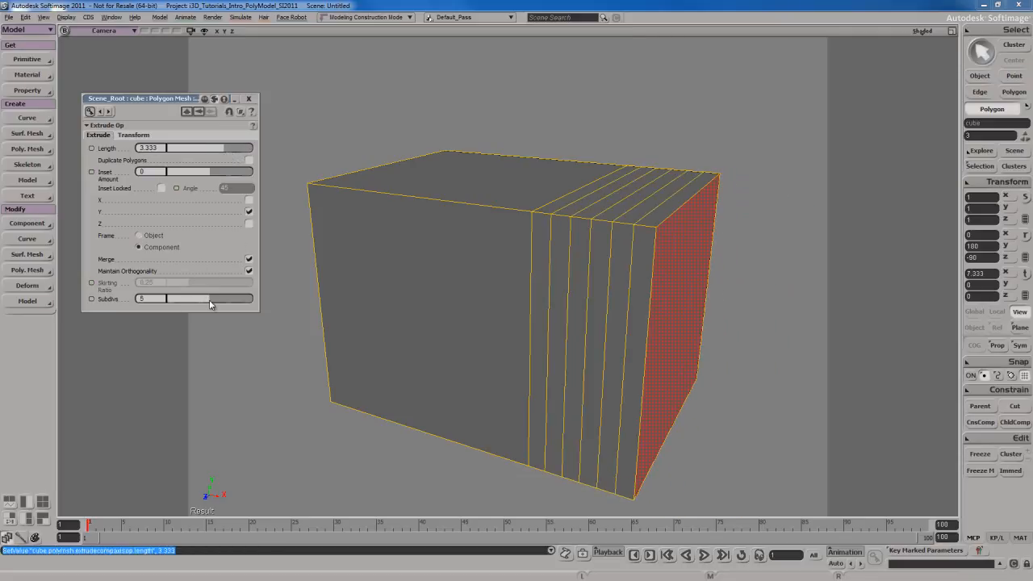
click(141, 127)
click(142, 126)
click(150, 135)
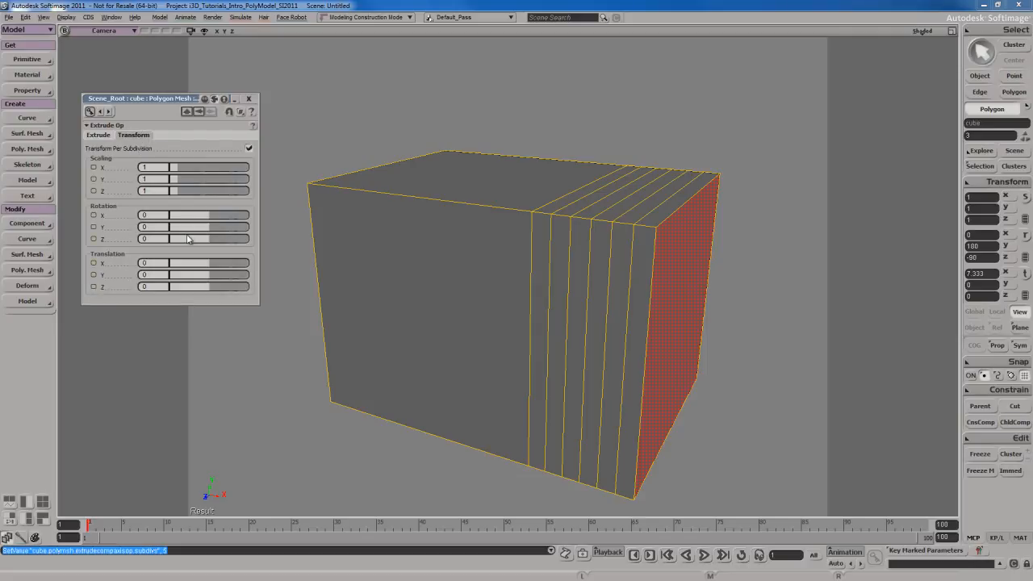
drag(201, 229, 16, 204)
key(ctrl+z)
key(ctrl+z)
Set the extrusion's Z rotation per subdivision to -8.571 and close the extrusion settings.
drag(184, 237, 138, 185)
click(98, 136)
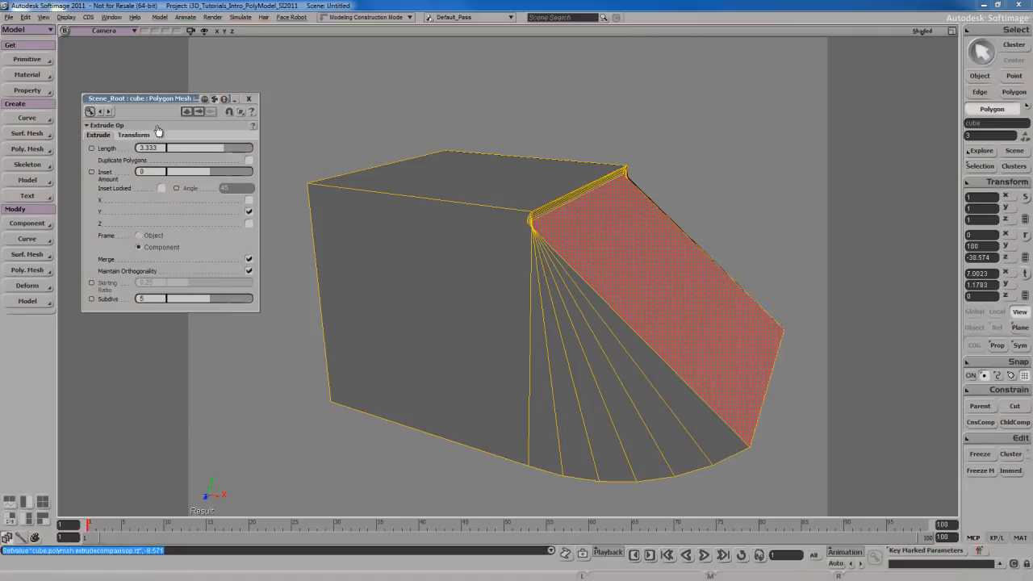
click(248, 99)
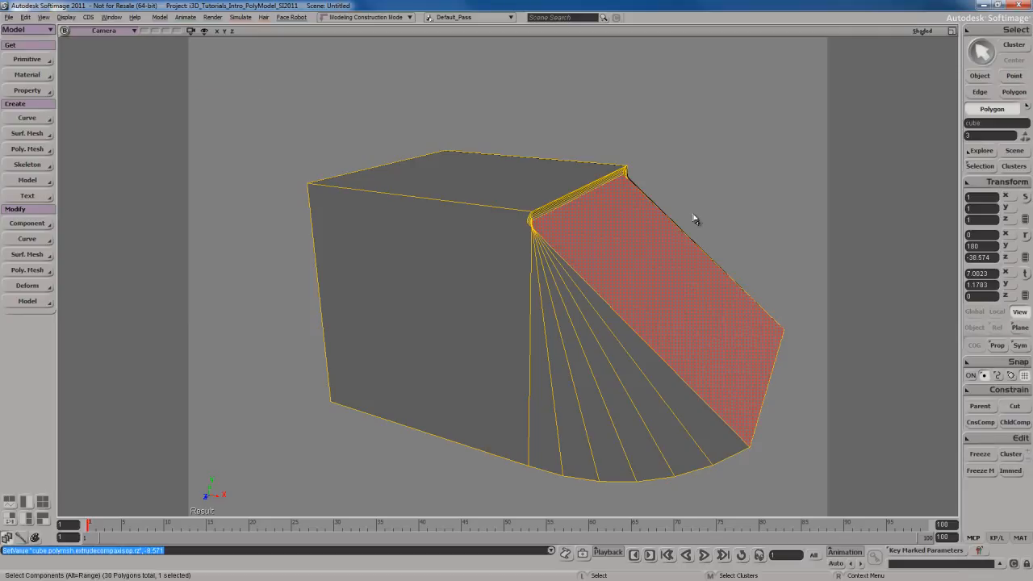
Select the vertical edge at the cube's front corner, opposite the curved extrusion, and bevel it.
key(e)
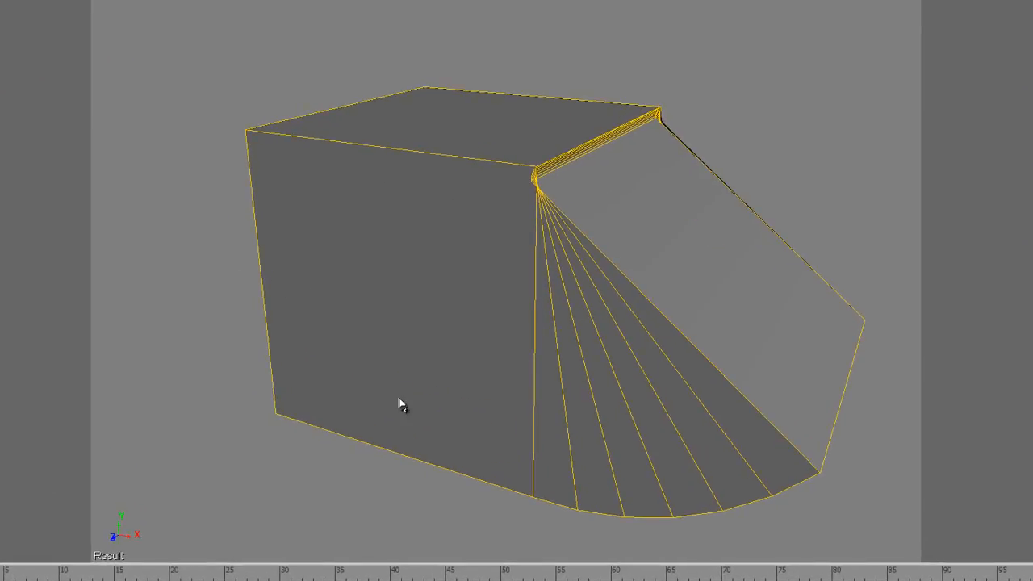
key(o)
drag(382, 316, 432, 313)
alt+drag(584, 323, 570, 312)
right_click(614, 252)
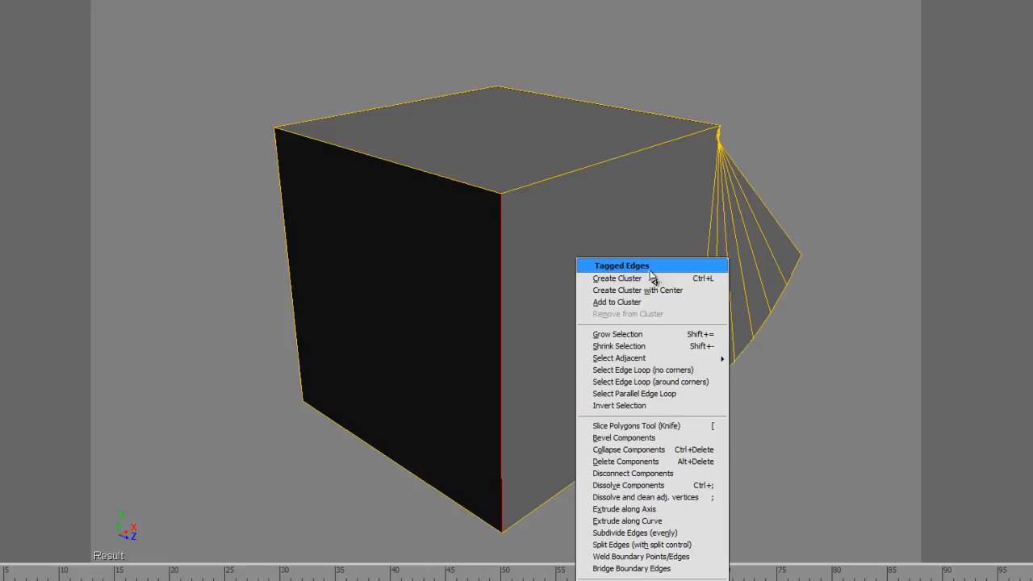
click(632, 439)
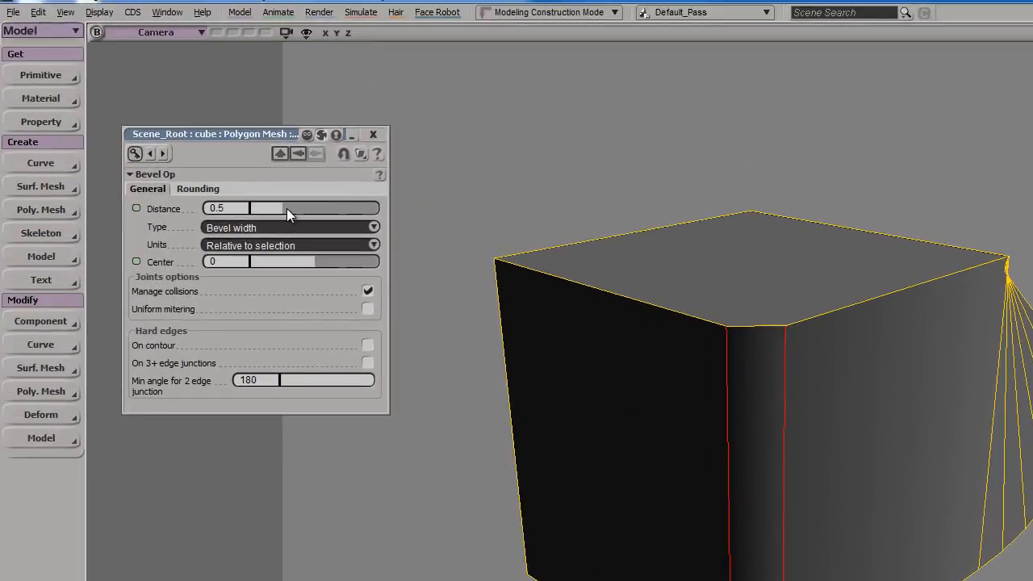
Set the bevel distance to 0.528 with 5 rounding subdivisions, close the settings, and return to object selection.
drag(287, 208, 293, 210)
click(198, 188)
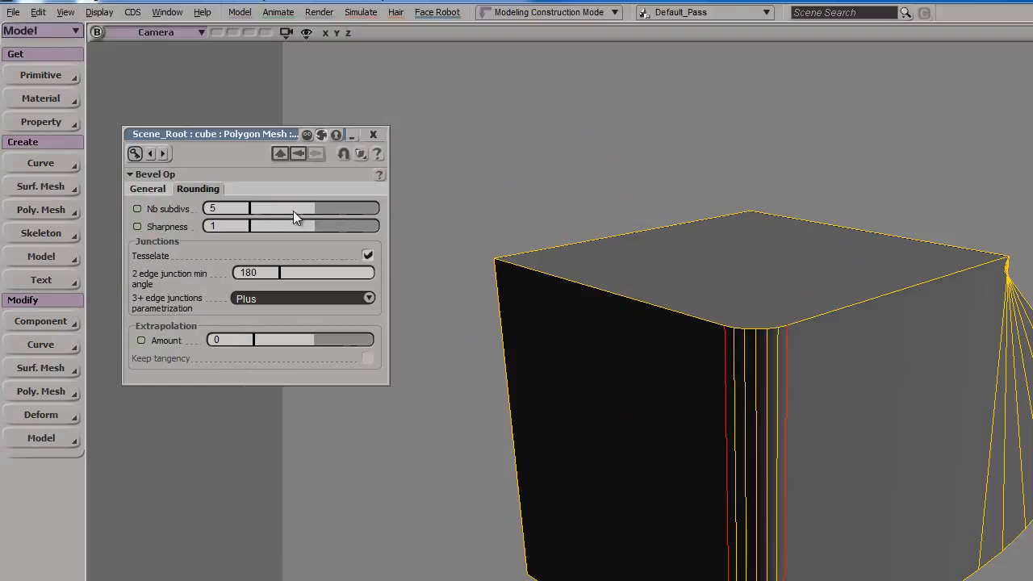
click(159, 189)
key(s)
right_drag(713, 424, 769, 433)
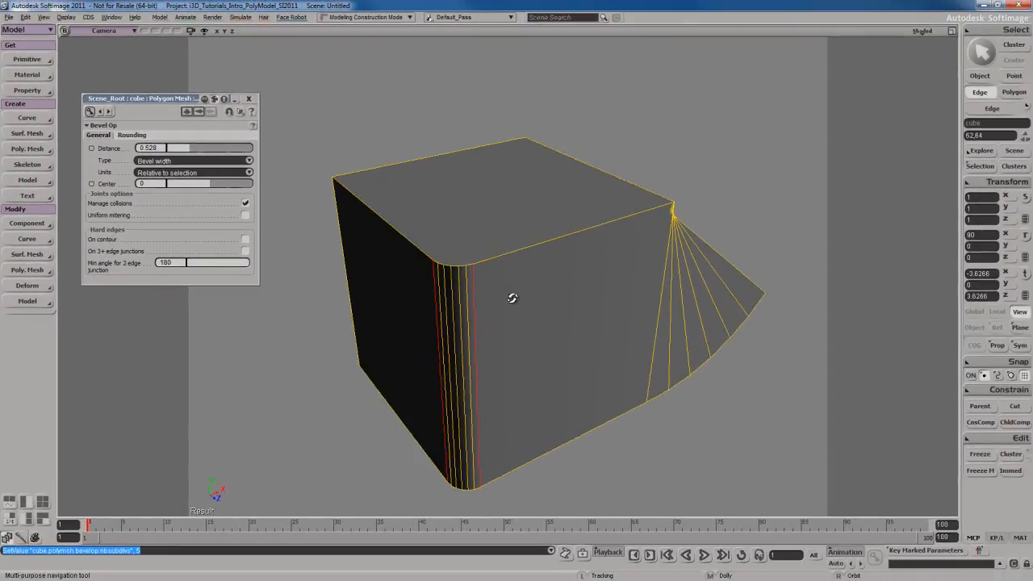
right_drag(512, 298, 512, 290)
click(249, 99)
right_drag(560, 315, 589, 310)
key(space)
key(s)
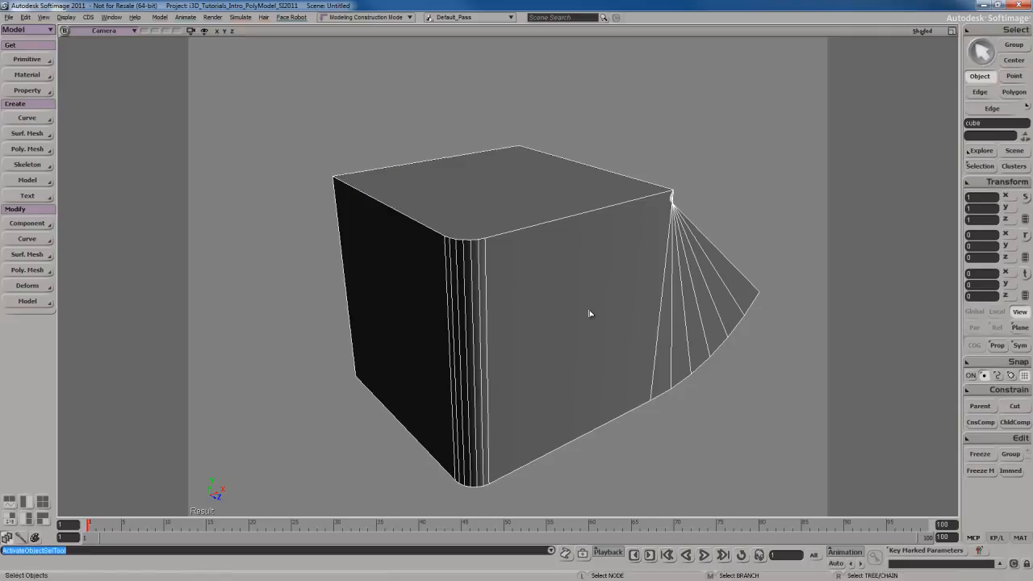
Keep Modeling Construction Mode active, and examine the cube's operator stack and its curved extrusion.
click(371, 17)
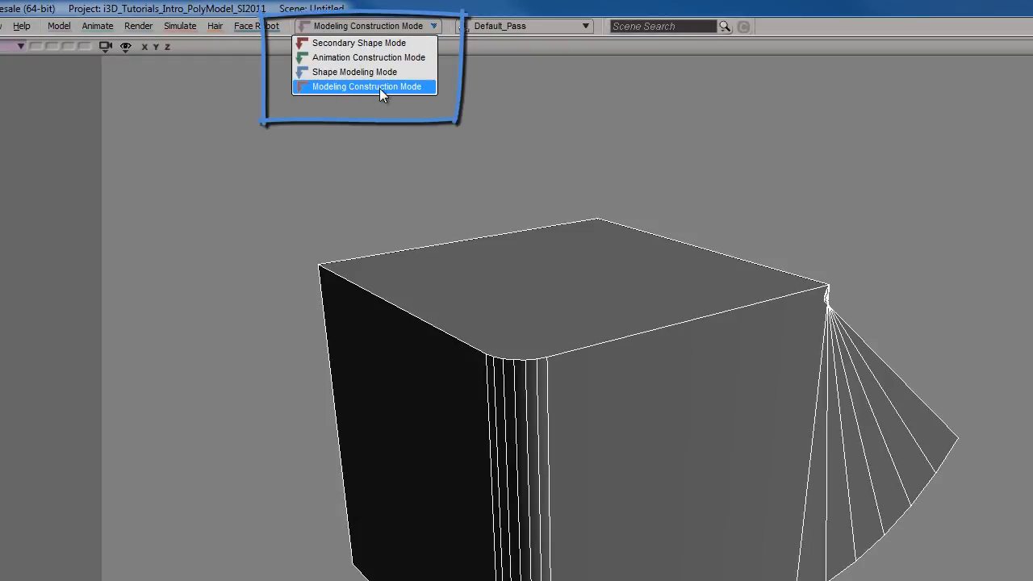
click(380, 86)
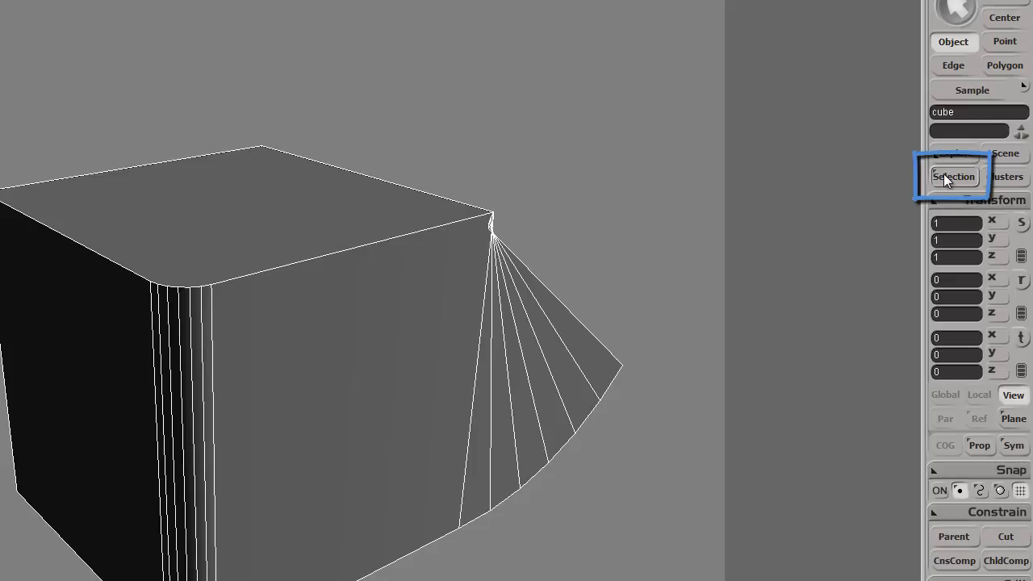
click(946, 176)
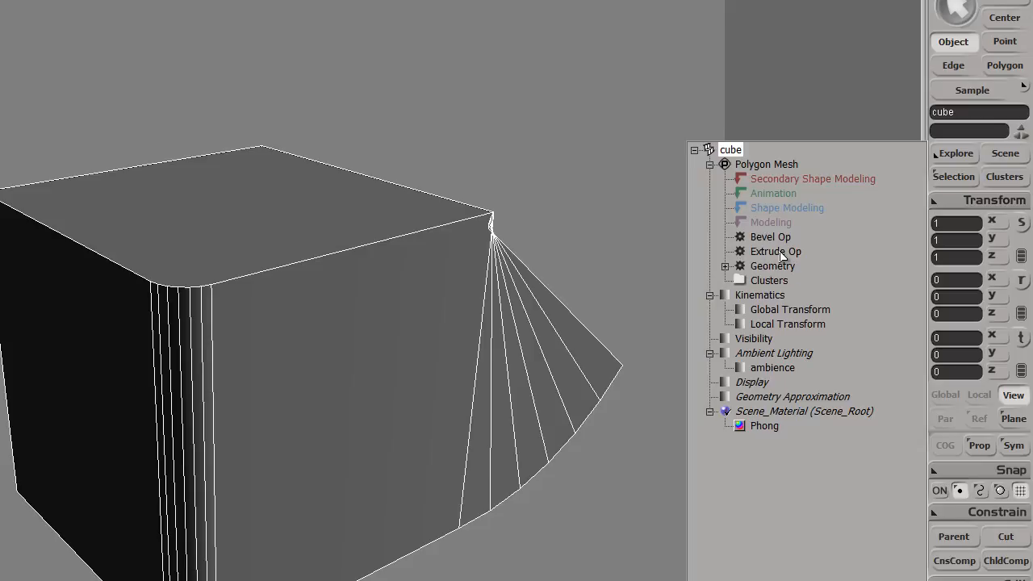
click(582, 189)
key(s)
right_drag(600, 279, 410, 355)
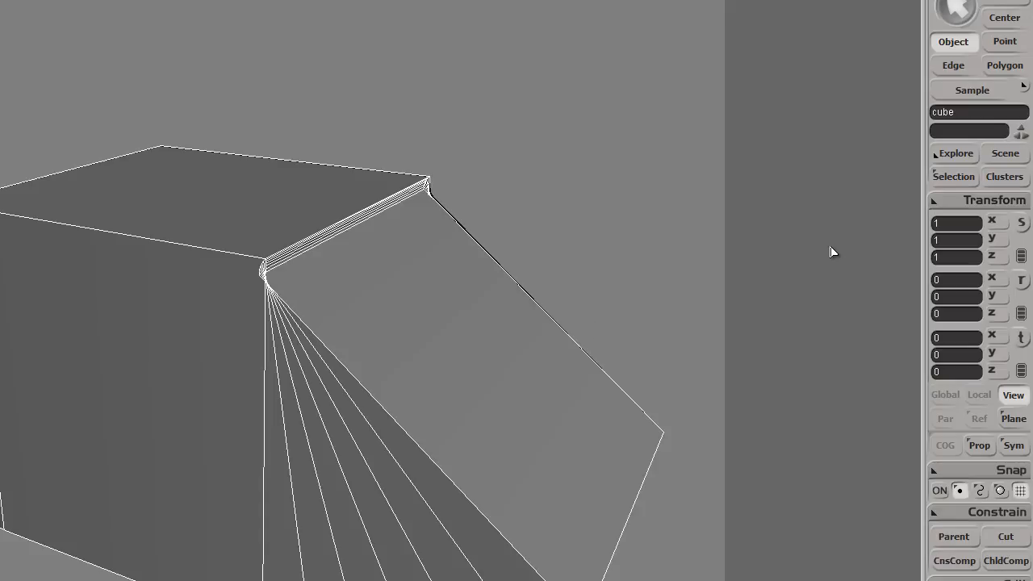
Reopen the cube's operator stack and compare the Bevel Op and Extrude Op entries with the beveled corner.
click(951, 177)
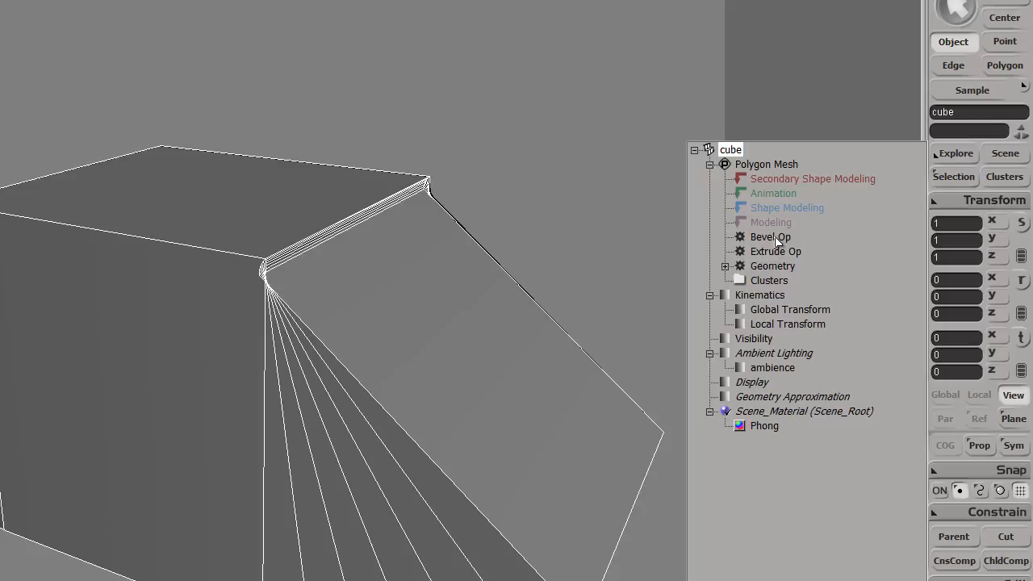
click(491, 123)
key(s)
right_drag(244, 288, 290, 340)
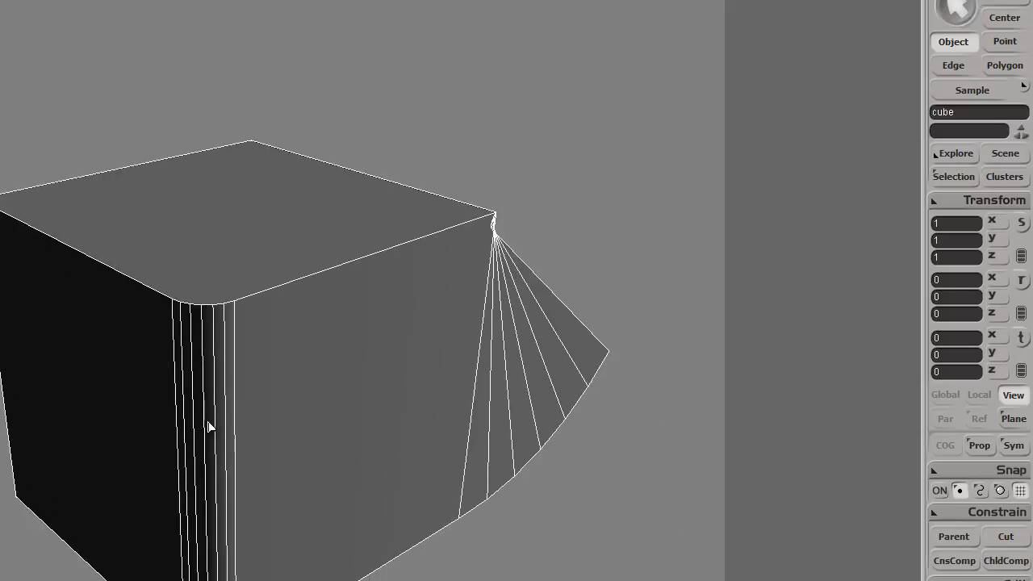
click(955, 177)
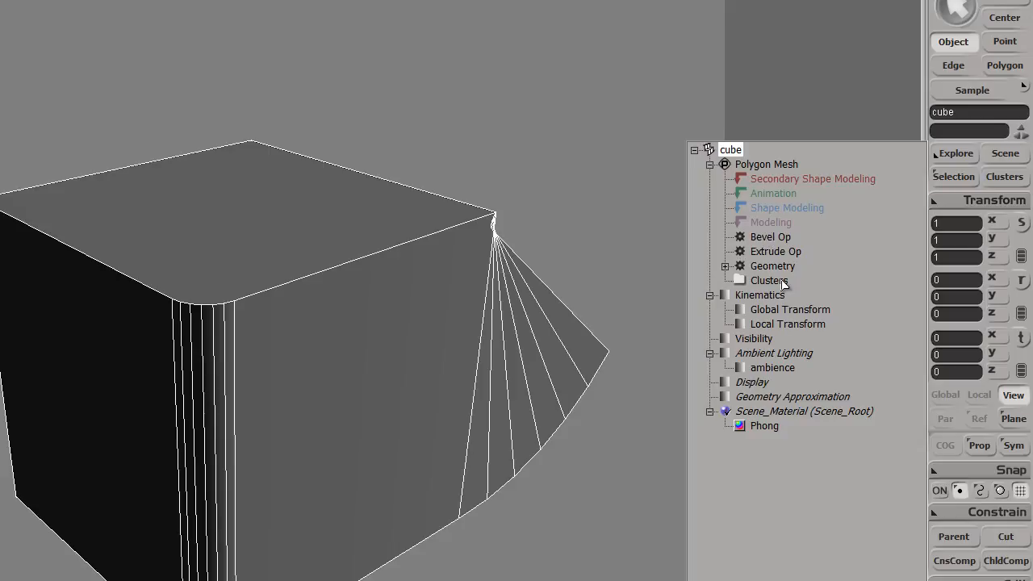
click(434, 310)
Select the cube's top face and dice it in the XZ plane with one slice in each direction.
key(u)
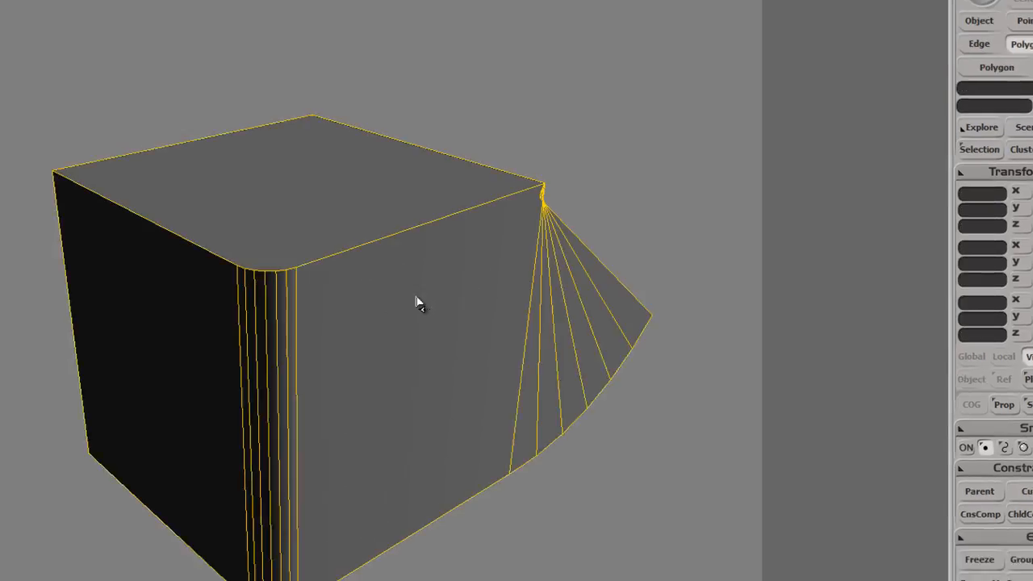
click(325, 212)
right_click(326, 210)
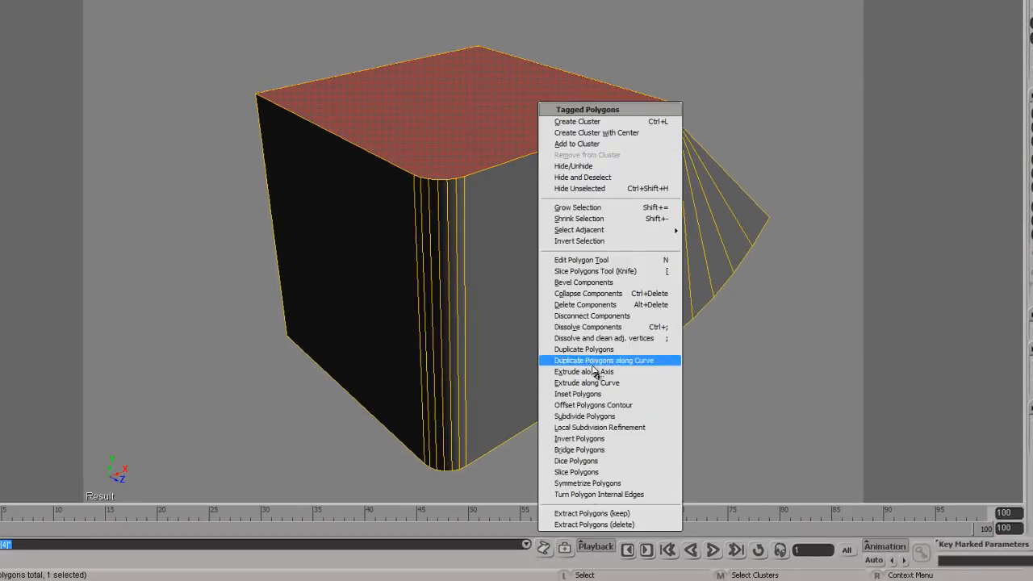
click(589, 466)
Select the dark side face beside the beveled corner and subdivide it once using the Plus type.
click(410, 254)
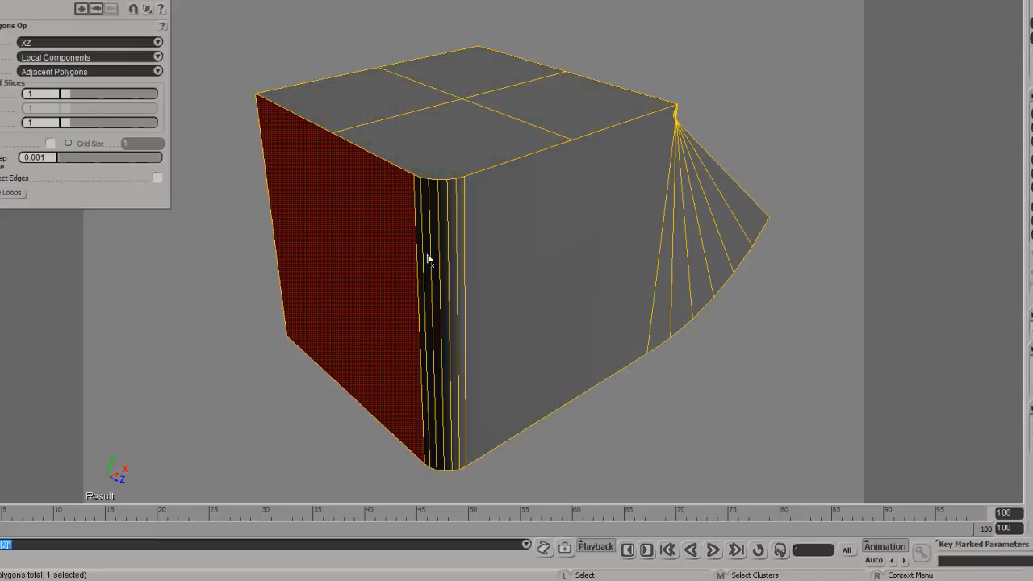
right_click(369, 155)
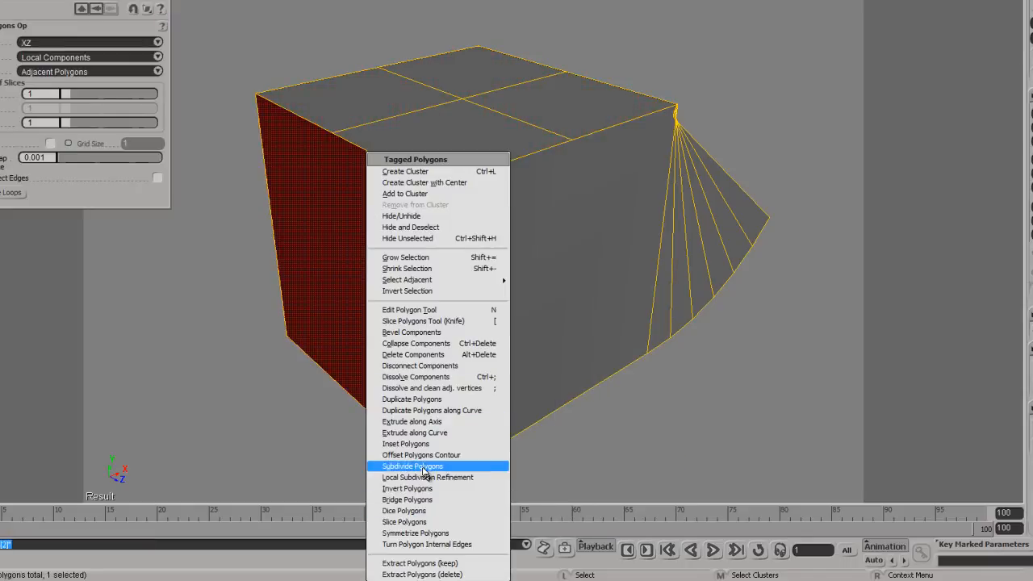
click(419, 465)
Extrude the large side face between the bevel and the curved extrusion, moving it outward and upward.
click(570, 260)
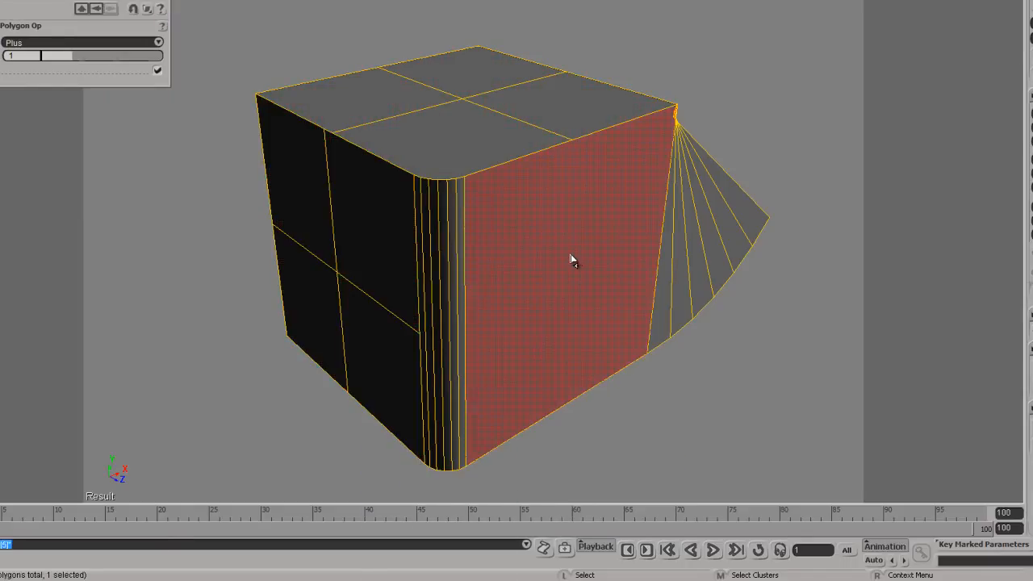
key(v)
drag(639, 288, 671, 212)
Select the rear quarter of the diced top face, extrude it, and move it upward.
key(u)
click(611, 194)
shift+click(473, 62)
key(v)
drag(575, 262, 577, 208)
Return to object selection and examine the cube's full operator stack.
key(space)
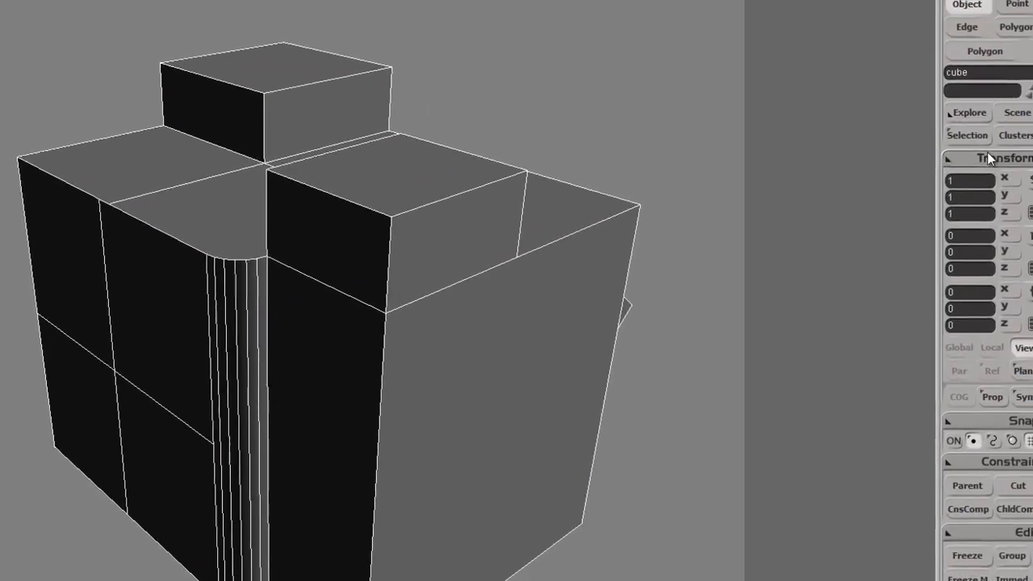
click(967, 135)
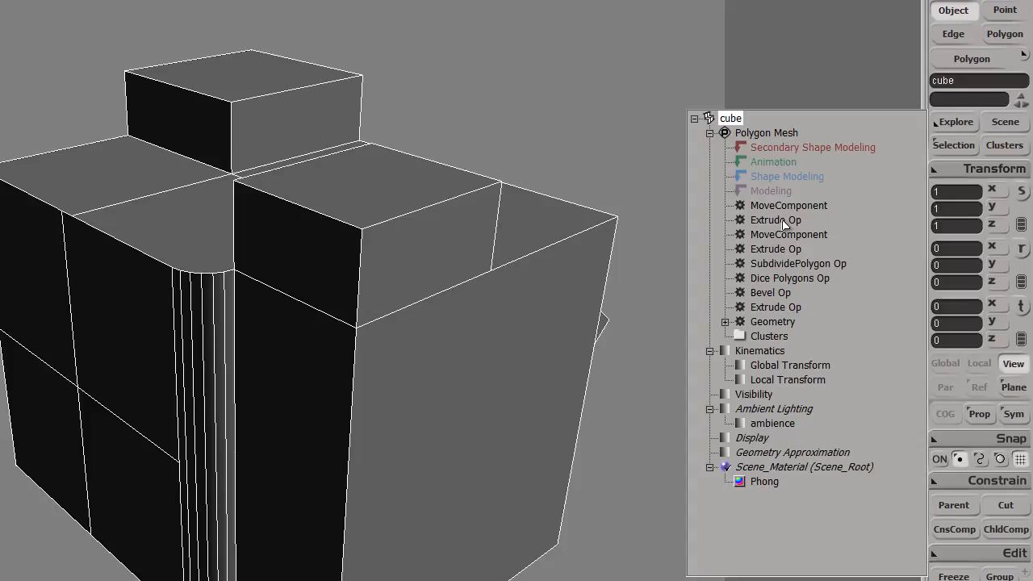
Open the base Geometry parameters of the cube's operator stack, try adjusting a subdivision value, and close the properties.
click(741, 322)
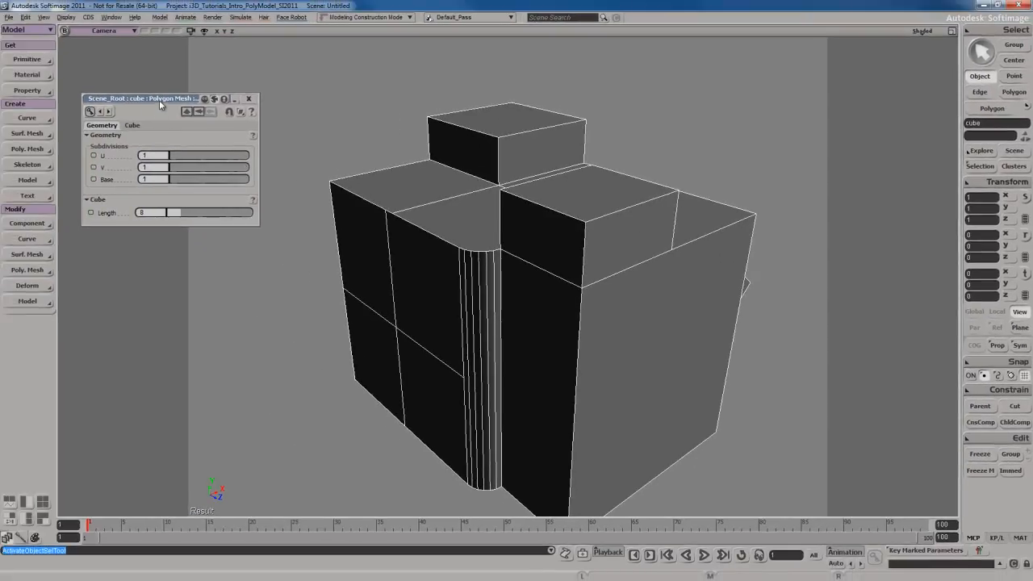
drag(159, 101, 191, 67)
click(206, 126)
mouse_move(206, 126)
mouse_down()
mouse_move(246, 131)
mouse_move(199, 136)
mouse_up()
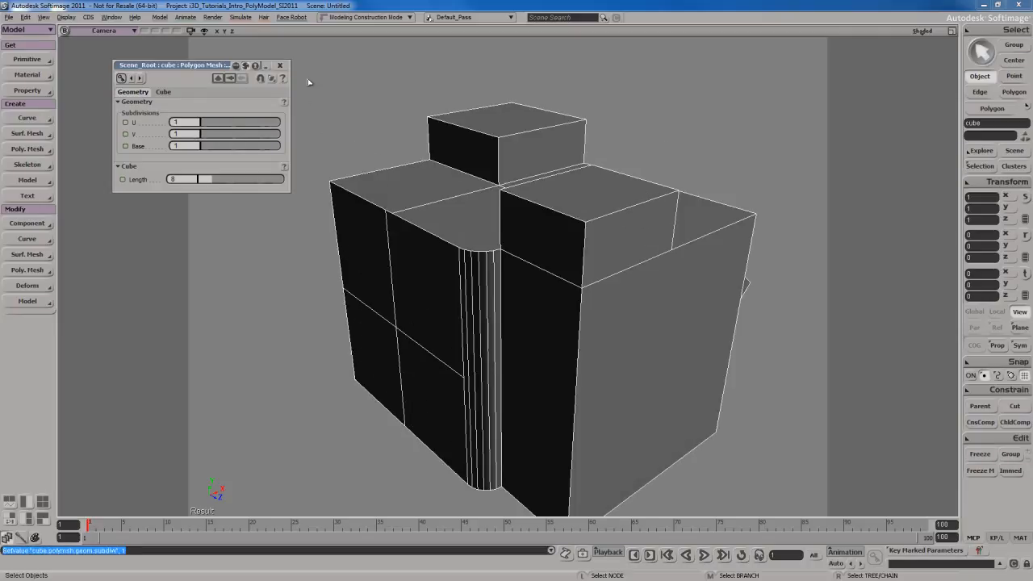
click(280, 66)
Open a floating Explorer scoped to the selected cube, expand its Polygon Mesh operator stack, and lock the Explorer on it.
click(977, 166)
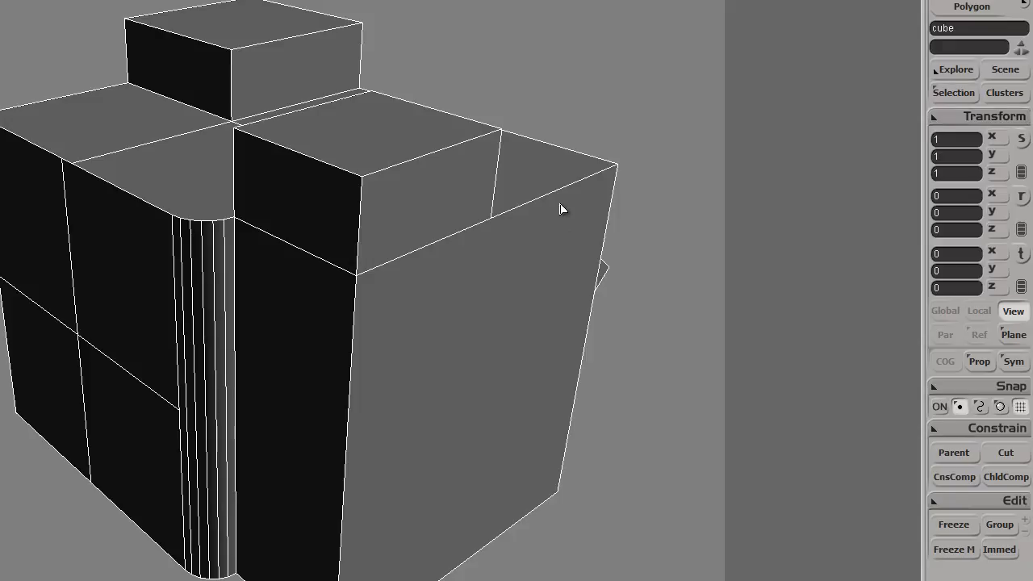
key(8)
drag(362, 153, 768, 2)
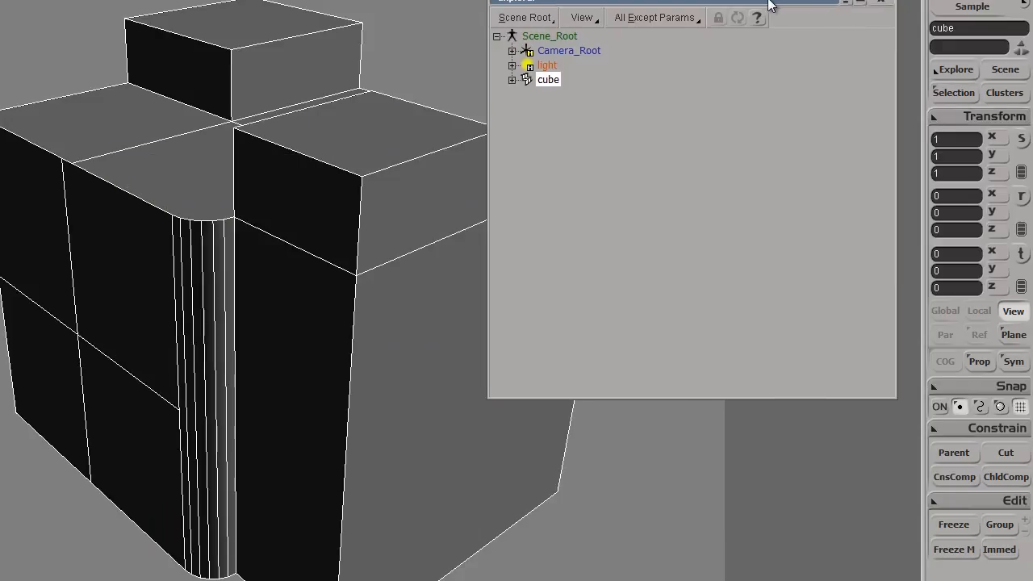
key(e)
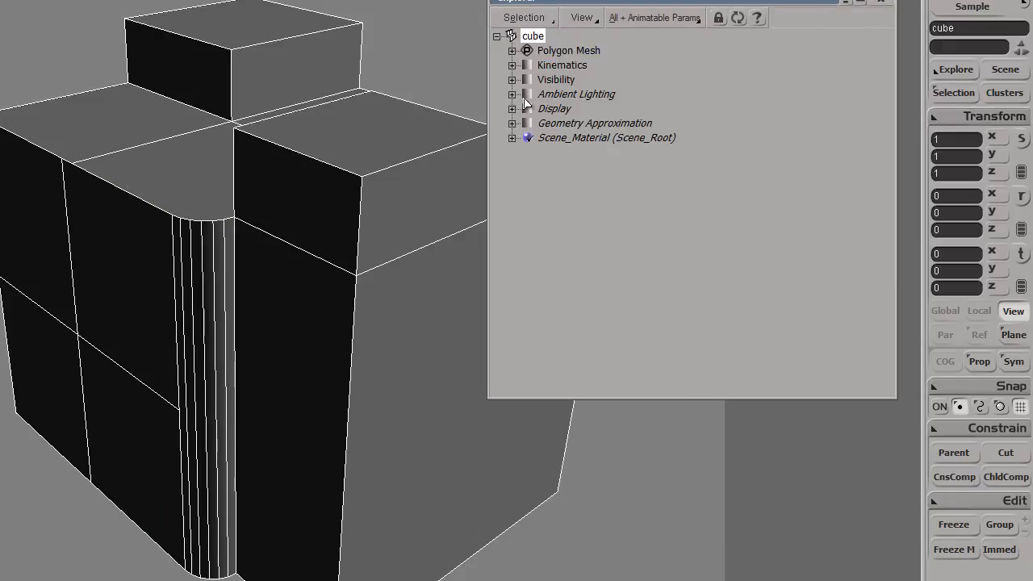
click(513, 52)
drag(685, 2, 708, 0)
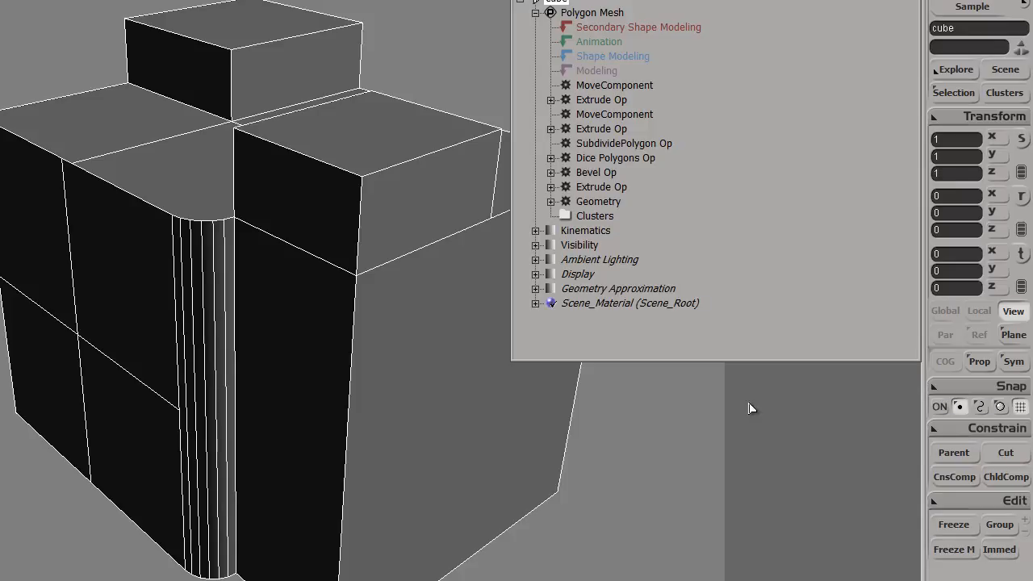
click(378, 274)
click(535, 13)
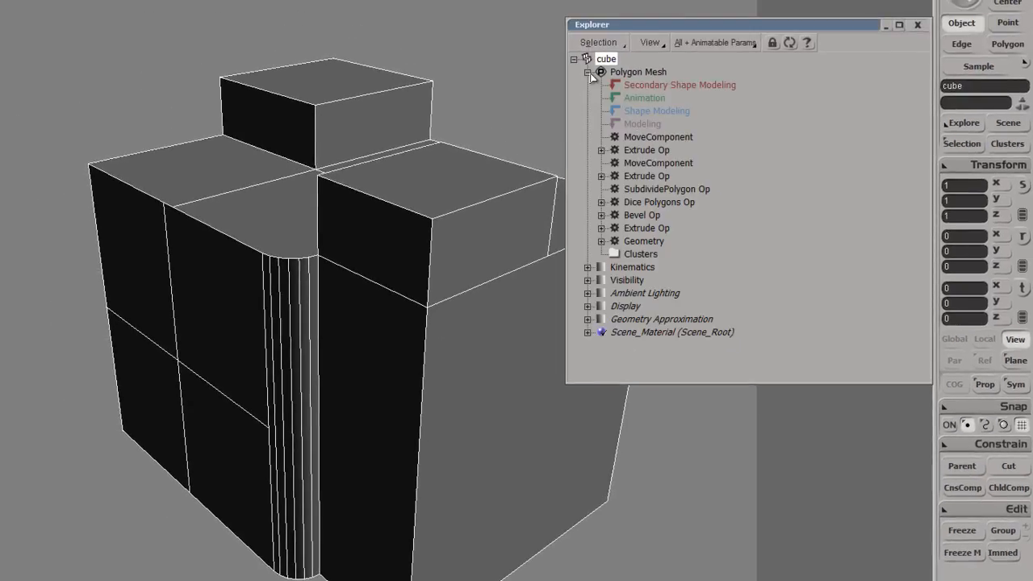
click(775, 42)
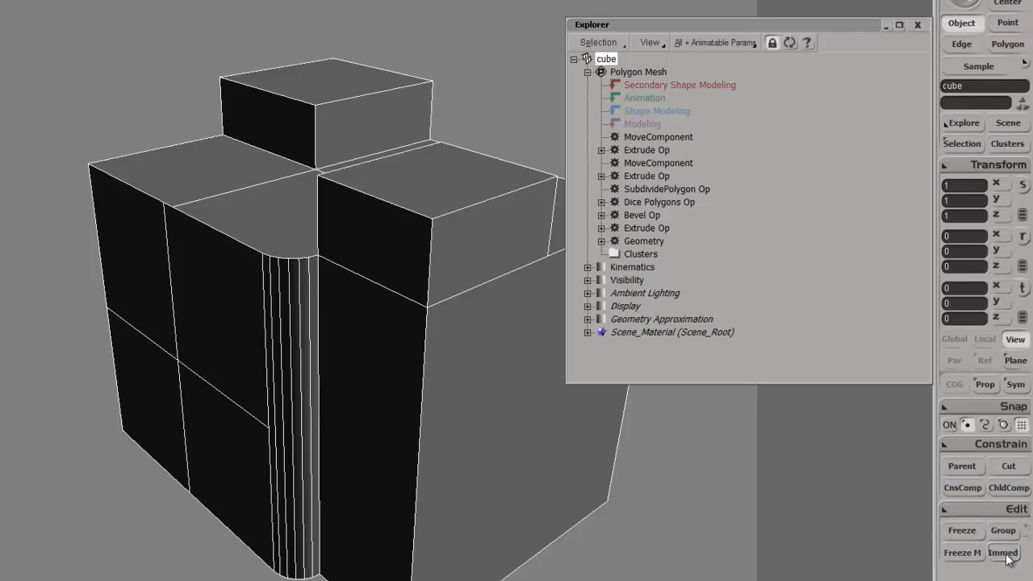
Freeze the cube's modeling operators and turn on immediate mode.
click(962, 553)
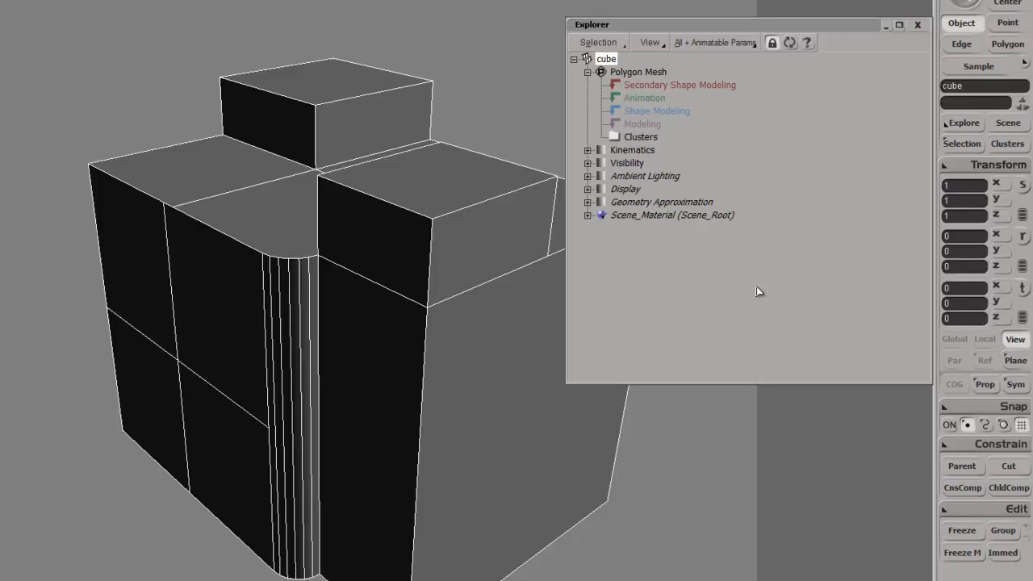
click(1003, 553)
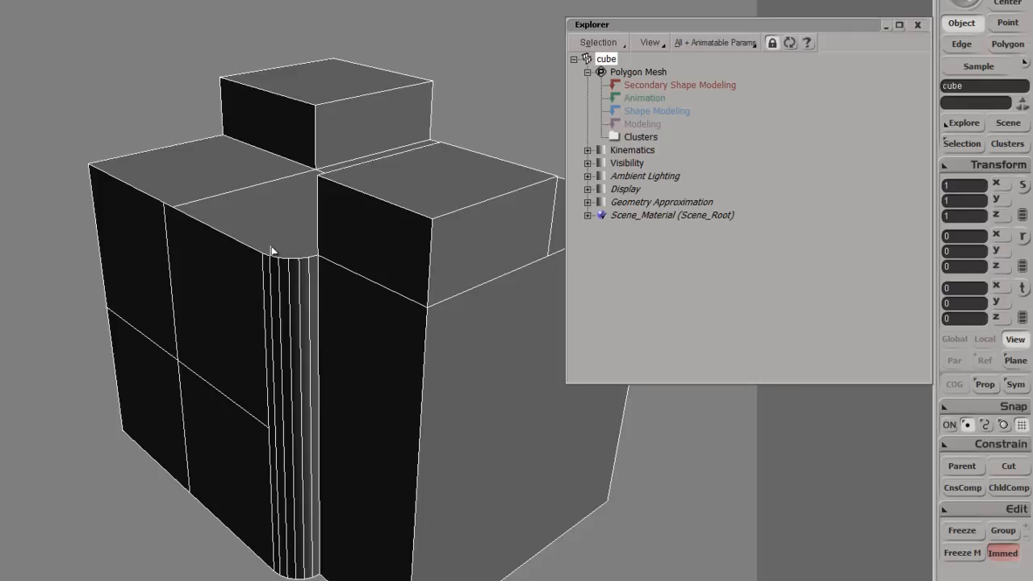
Select the top face quarter adjoining the beveled corner, extrude it, and move it upward to a Y position of about 5.2.
key(u)
click(318, 235)
key(ctrl+d)
key(v)
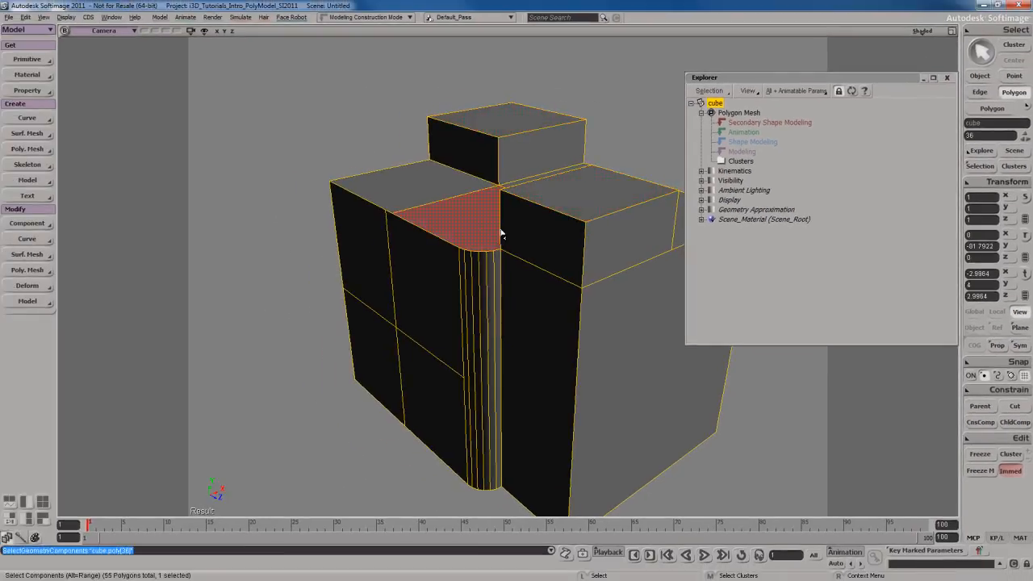
drag(555, 294, 554, 269)
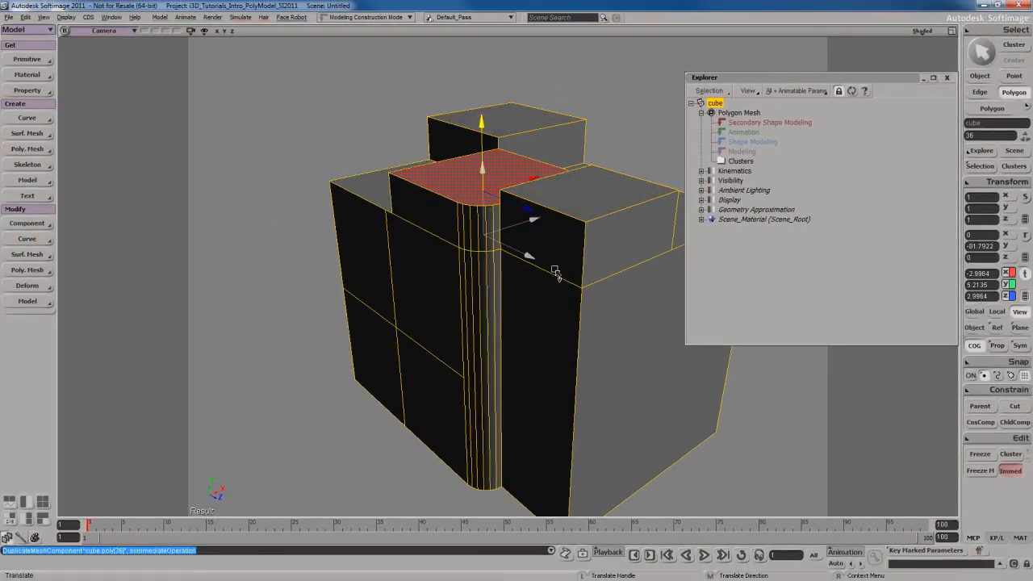
key(space)
Select the large light side face and subdivide it with the Plus type and 1 iteration.
key(u)
click(633, 331)
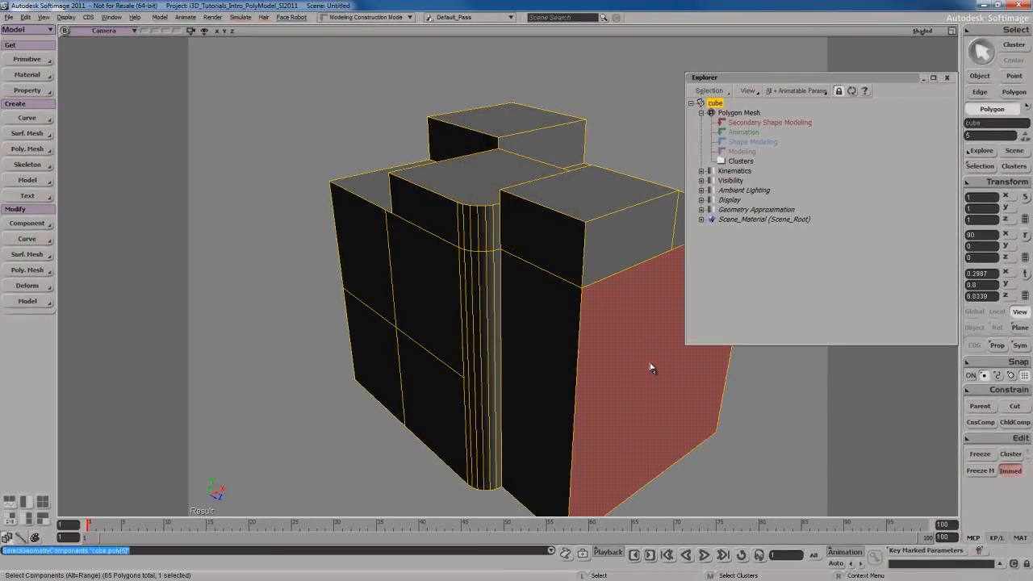
right_click(649, 342)
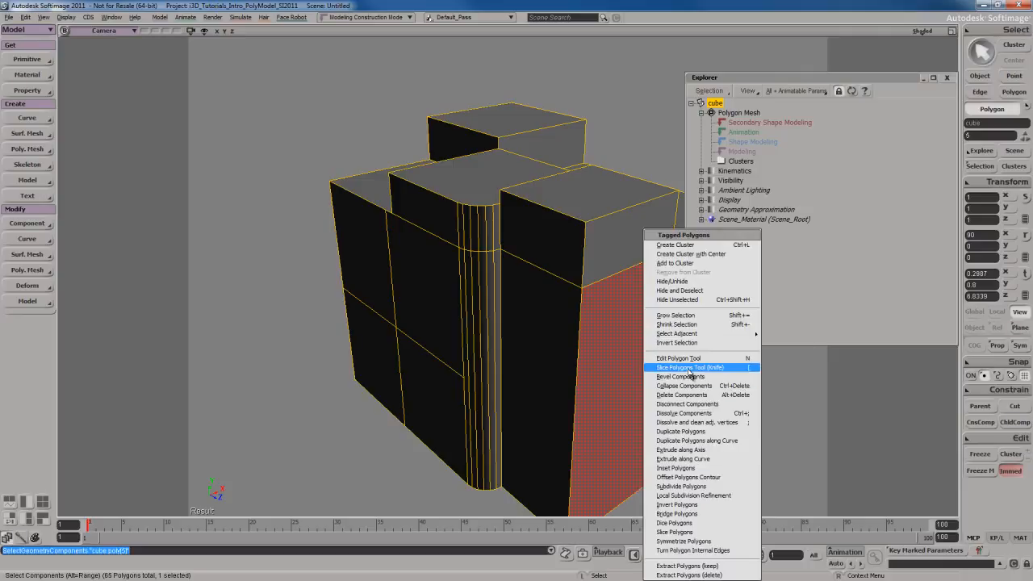
click(683, 486)
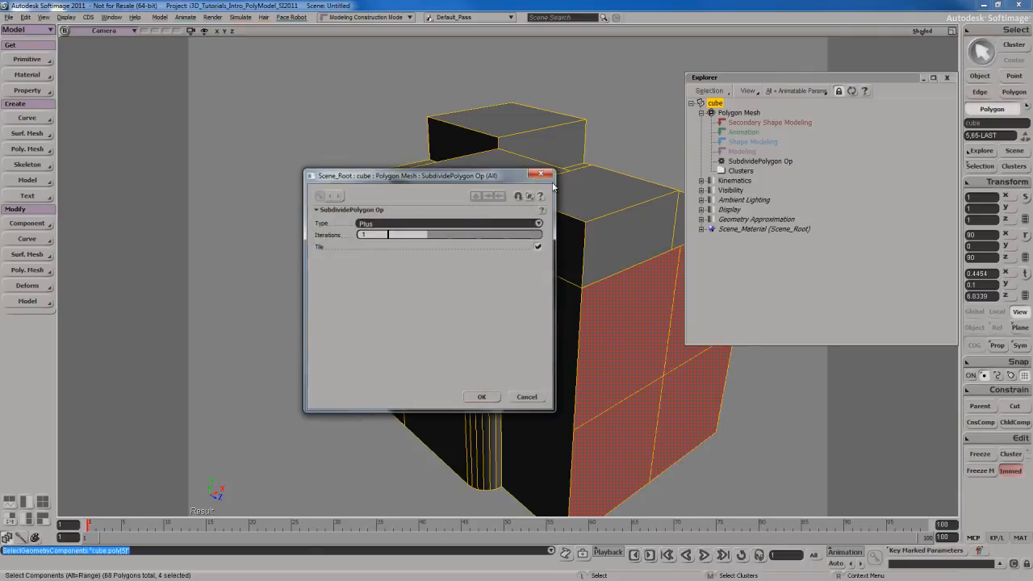
click(481, 396)
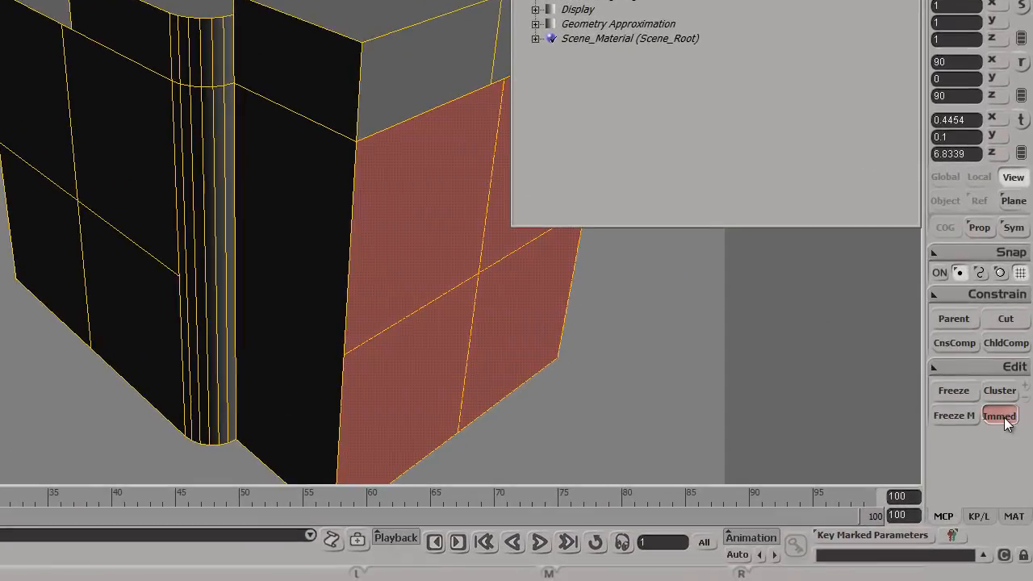
Turn off immediate mode and close the Explorer with the cube back in object selection.
click(1001, 417)
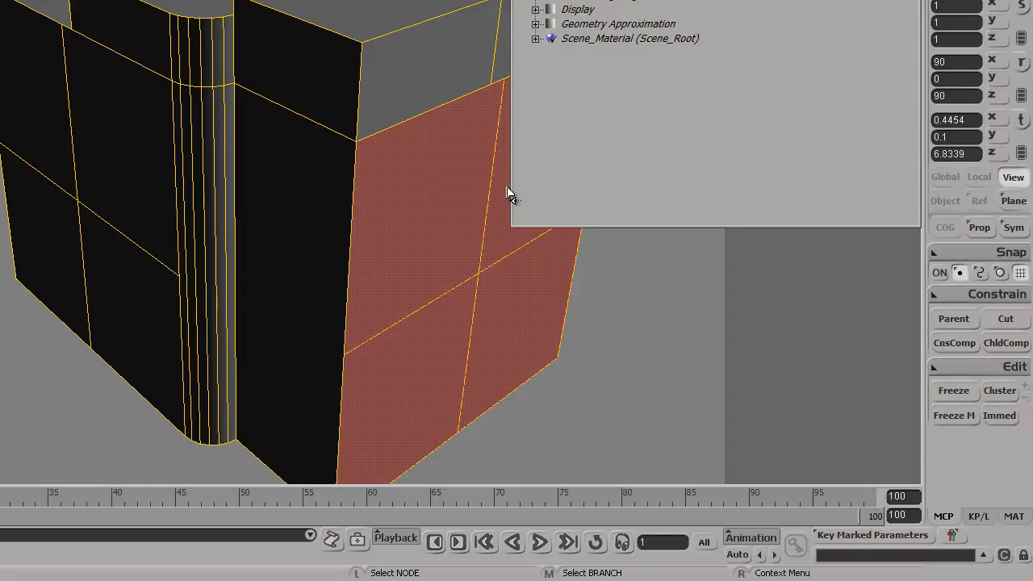
click(392, 175)
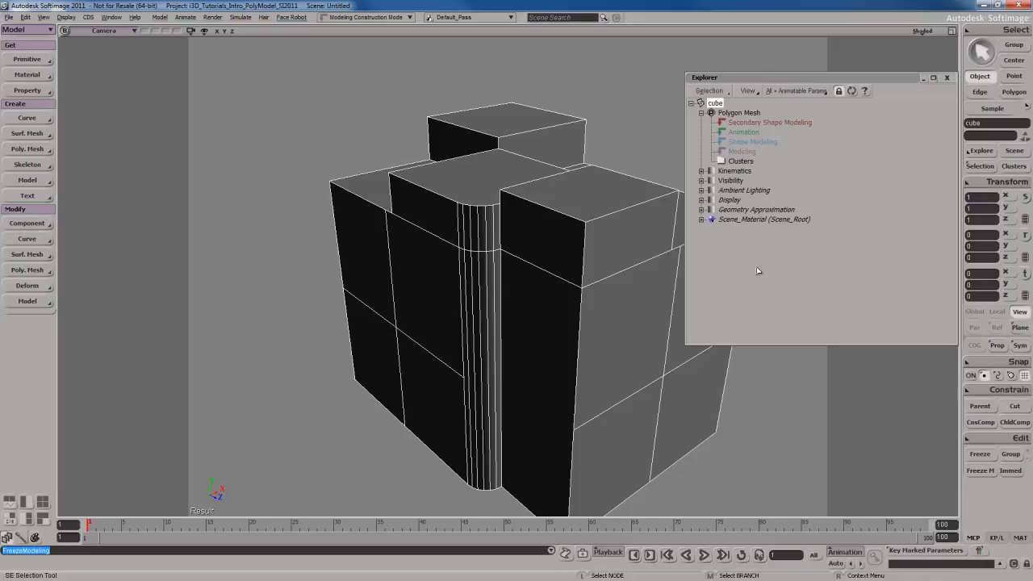
click(947, 79)
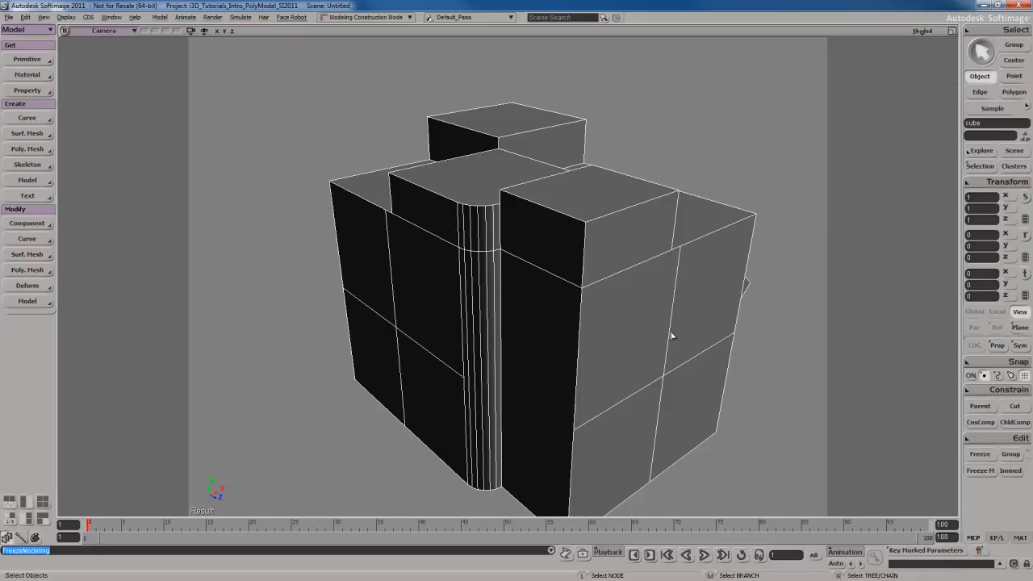
scroll(673, 334, down, 3)
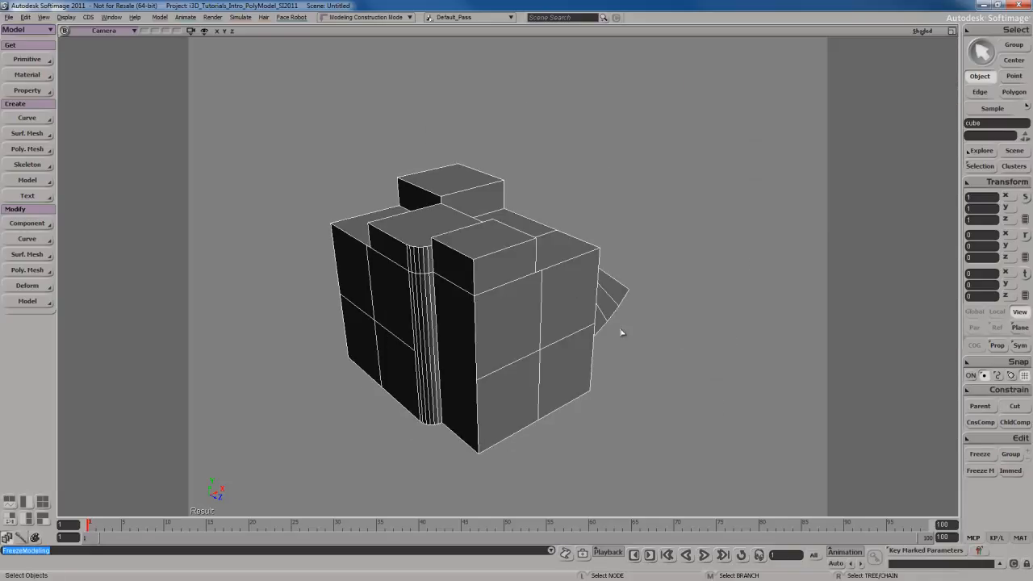